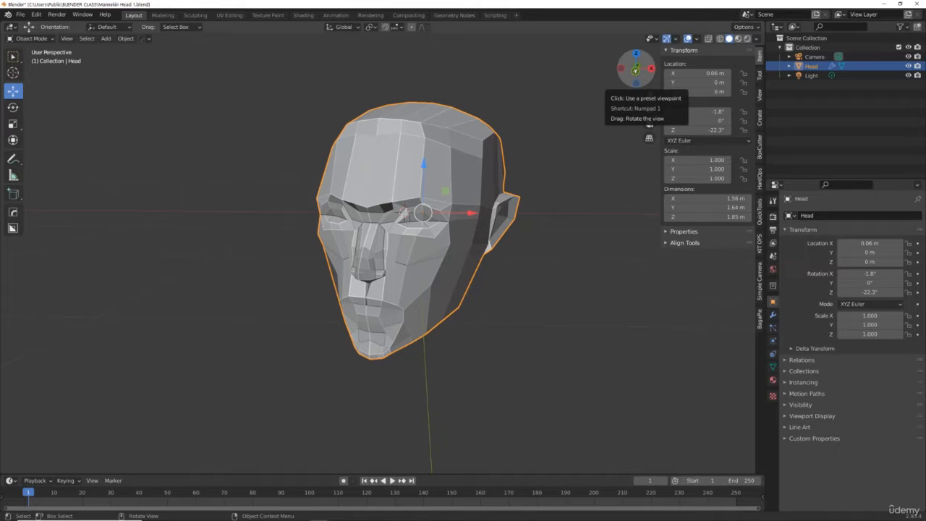
scroll(587, 115, "up", 2)
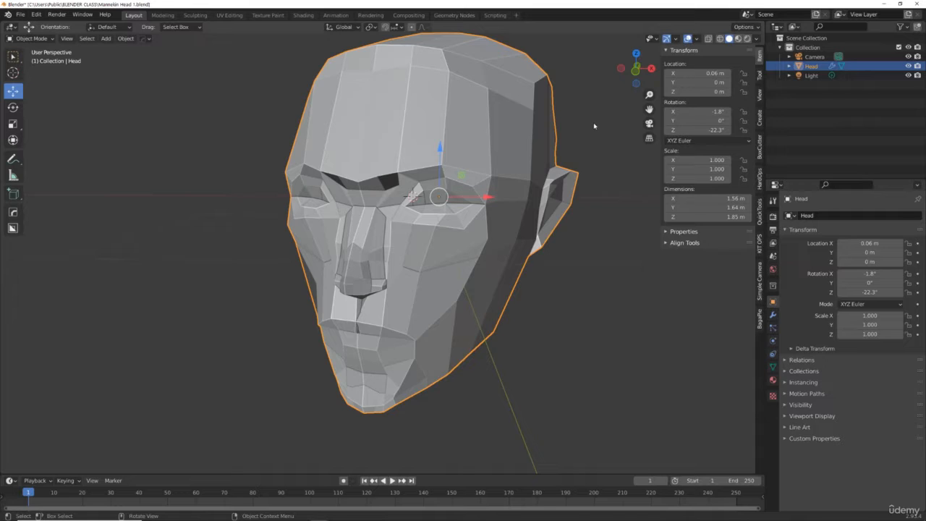
mouse_move(622, 85)
left_mouse_down()
mouse_move(478, 92)
mouse_move(475, 52)
mouse_move(553, 84)
mouse_move(632, 95)
mouse_move(588, 93)
mouse_move(553, 77)
mouse_move(590, 68)
mouse_move(622, 81)
mouse_move(526, 86)
mouse_move(628, 85)
left_mouse_up()
scroll(560, 137, "down", 4)
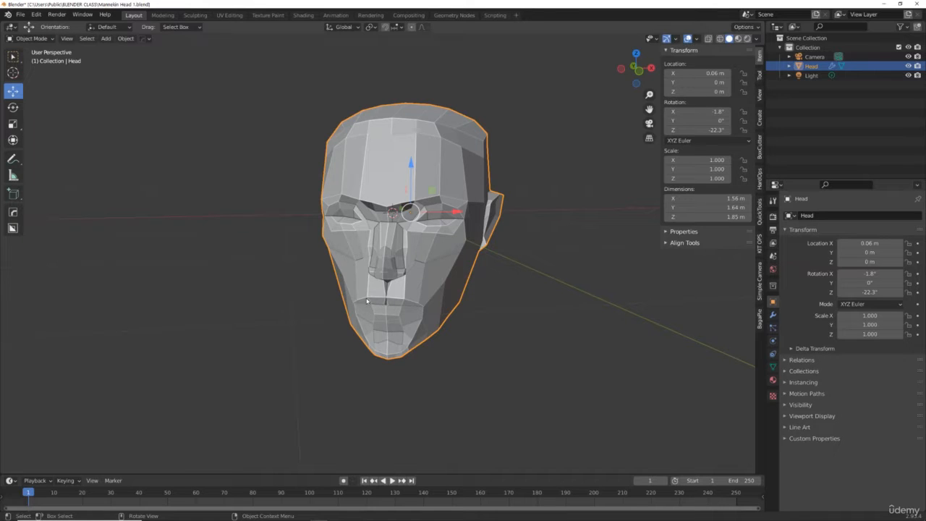
Step: Deselect the head and add a cube mesh to the scene
left_click(128, 260)
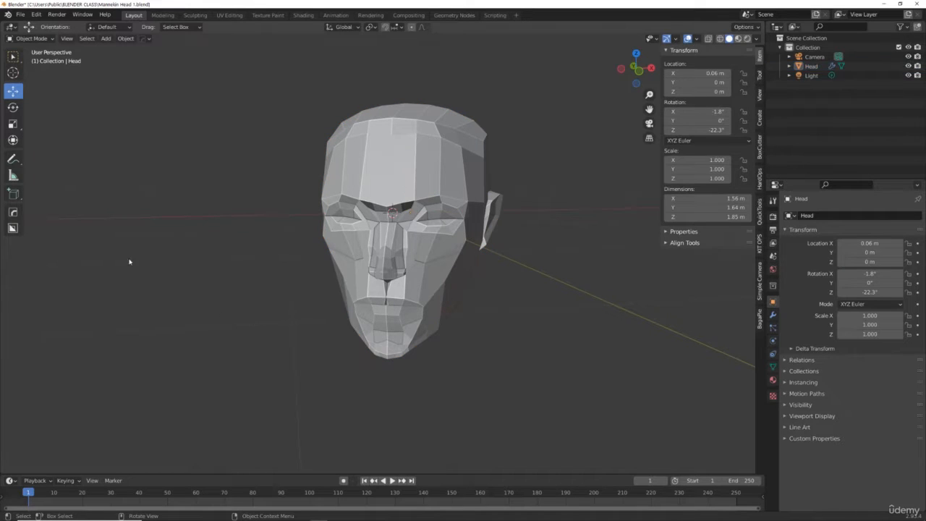
right_click(129, 260)
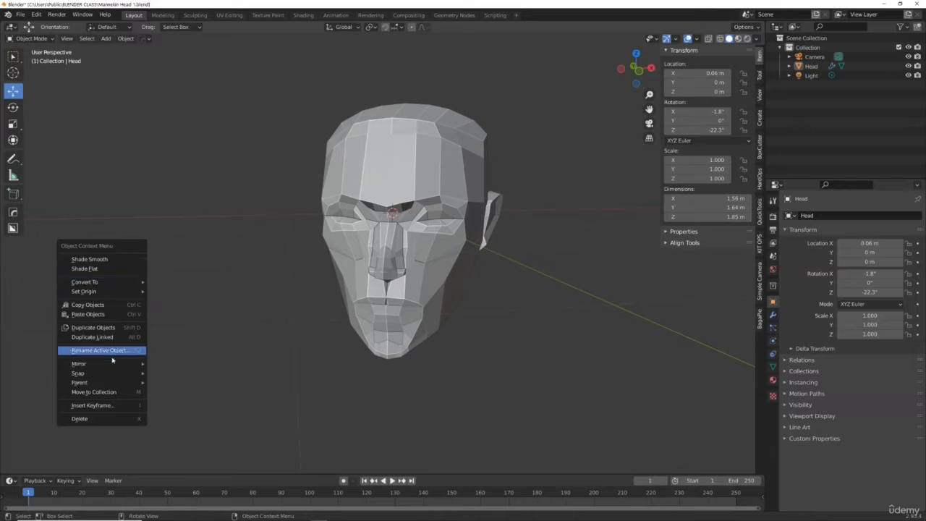
mouse_move(110, 371)
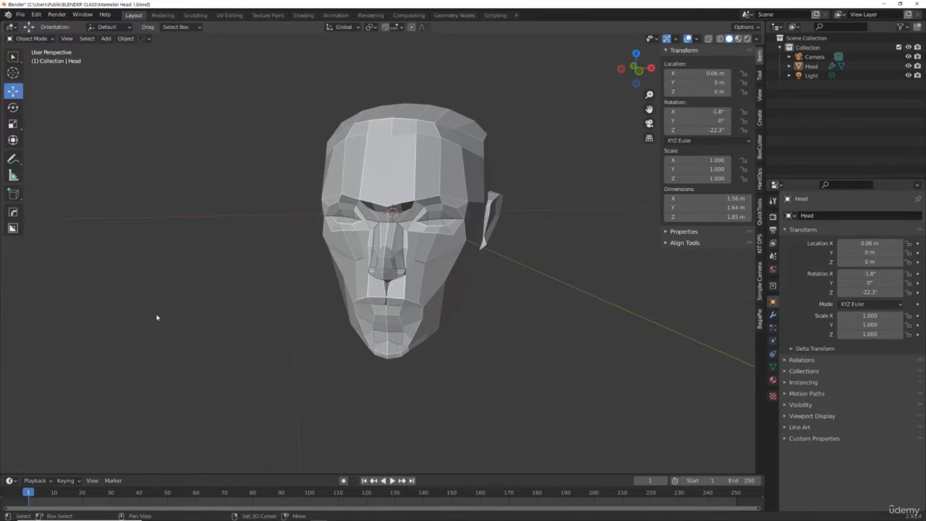
key("shift+a")
mouse_move(158, 316)
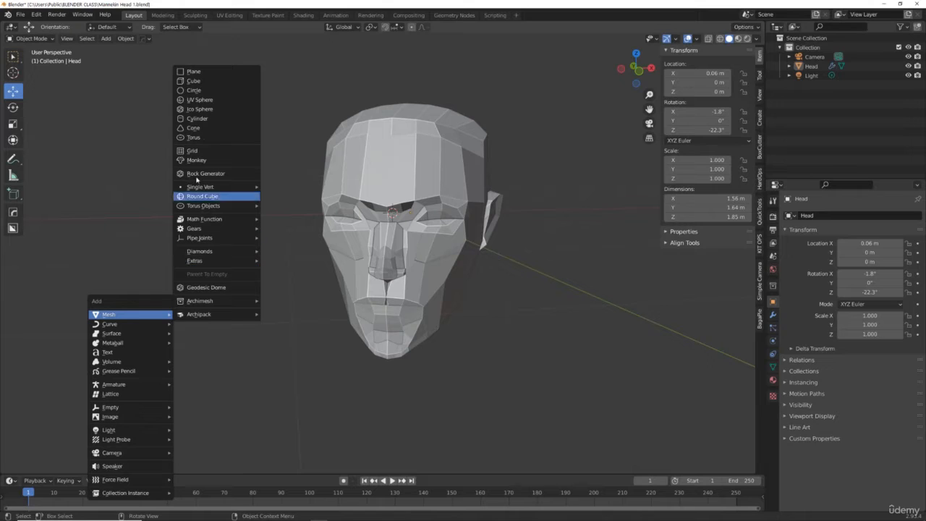
left_click(201, 81)
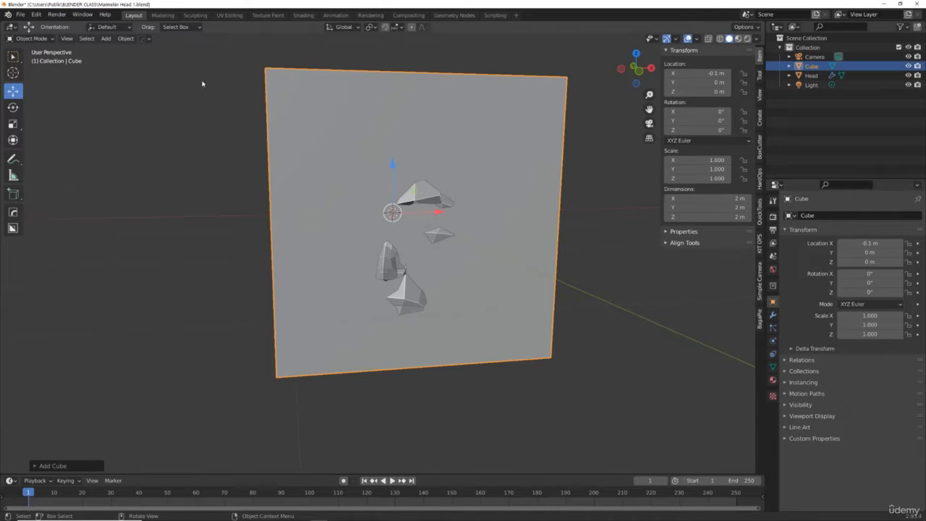
Step: Move the cube along the X axis to about -2.56 m, clear of the head
key("g")
key("x")
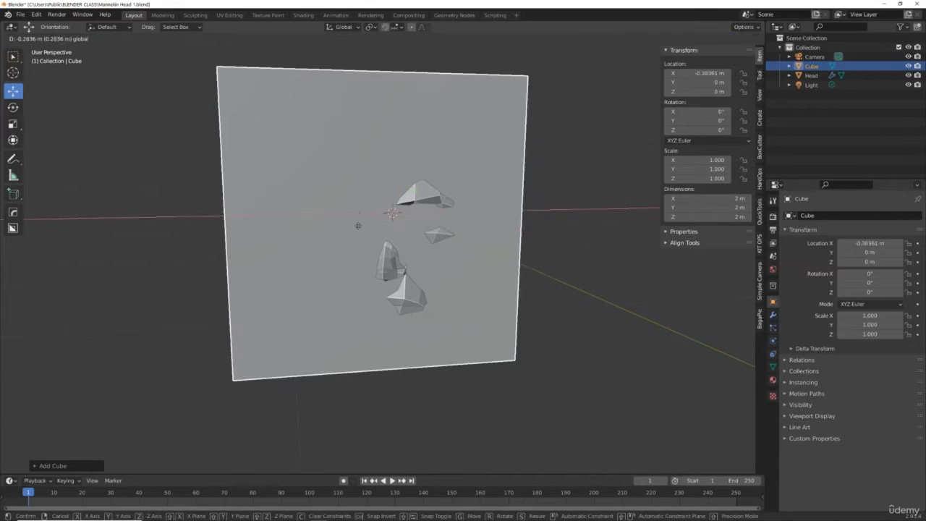
left_click(205, 247)
scroll(276, 188, "down", 4)
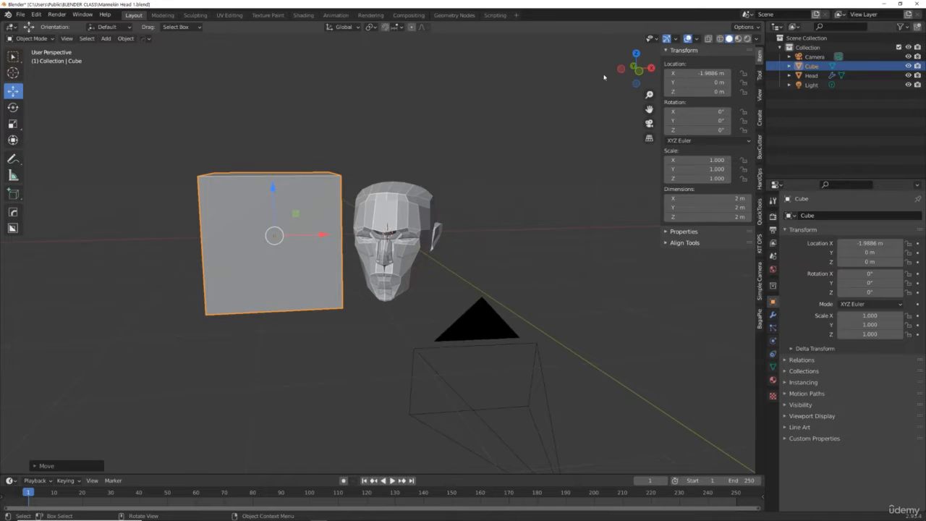
left_click_drag(635, 68, 680, 73)
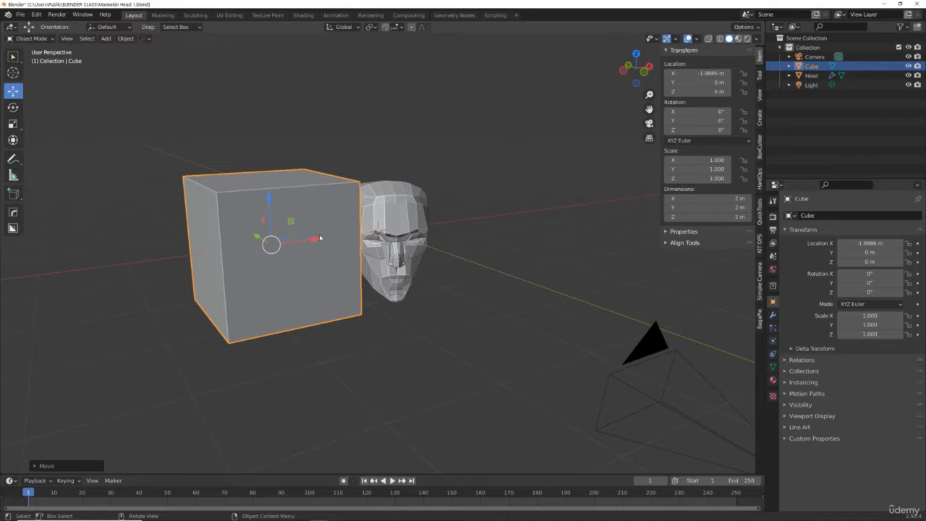
left_click_drag(319, 238, 281, 243)
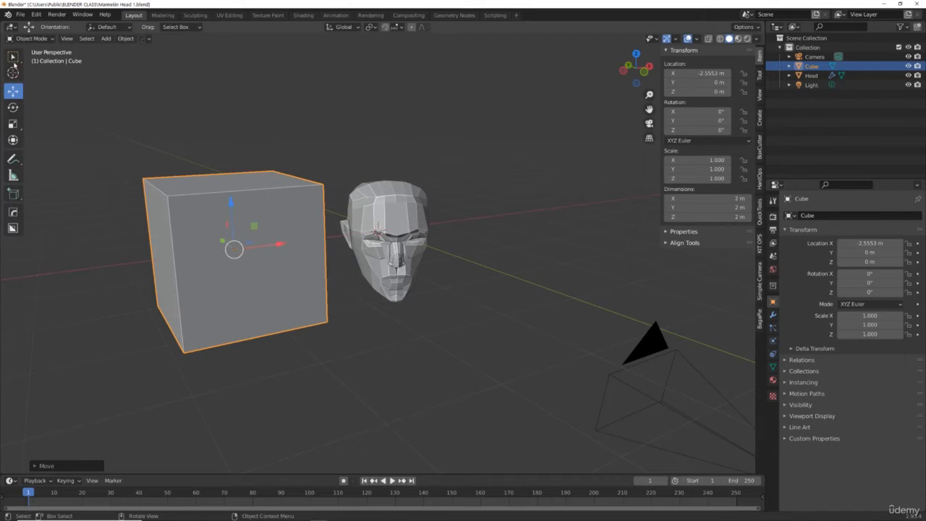
Step: Enter Edit Mode on the cube and subdivide the whole mesh four times
left_click(28, 39)
left_click(33, 60)
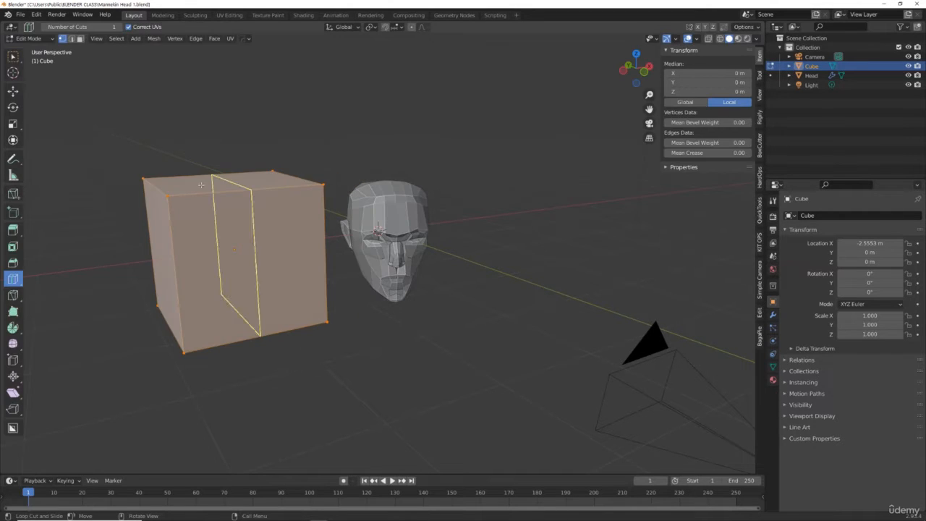
right_click(228, 217)
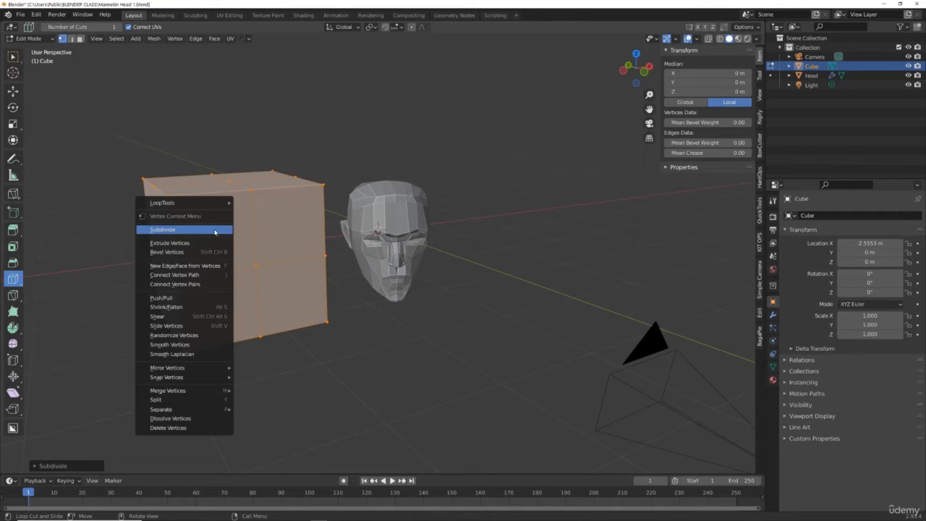
left_click(215, 231)
right_click(215, 232)
left_click(215, 232)
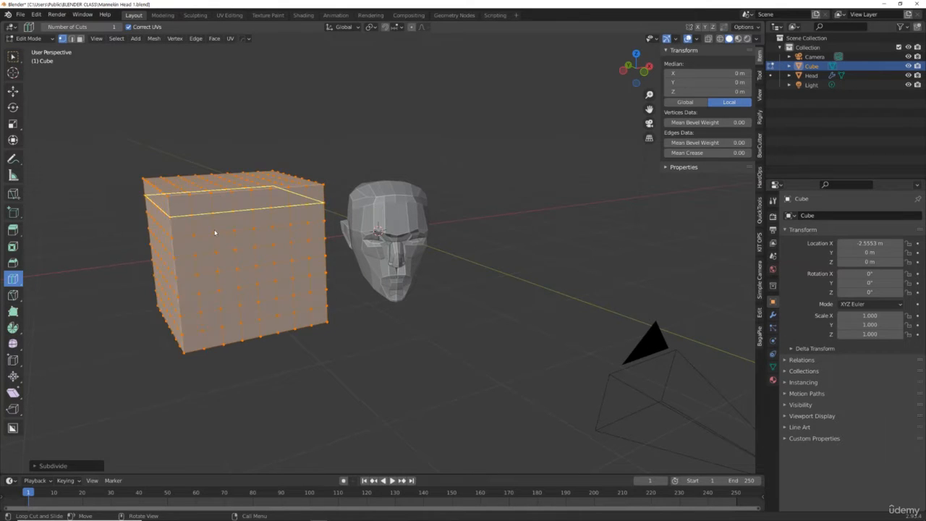
right_click(214, 231)
left_click(215, 232)
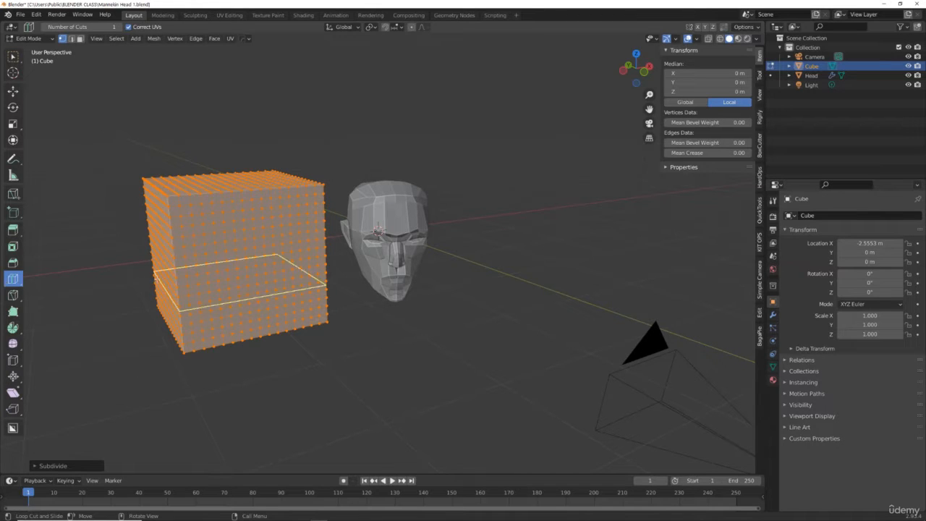
Step: Add a single horizontal loop cut around the cube just above its mid-height
scroll(177, 241, "up", 3)
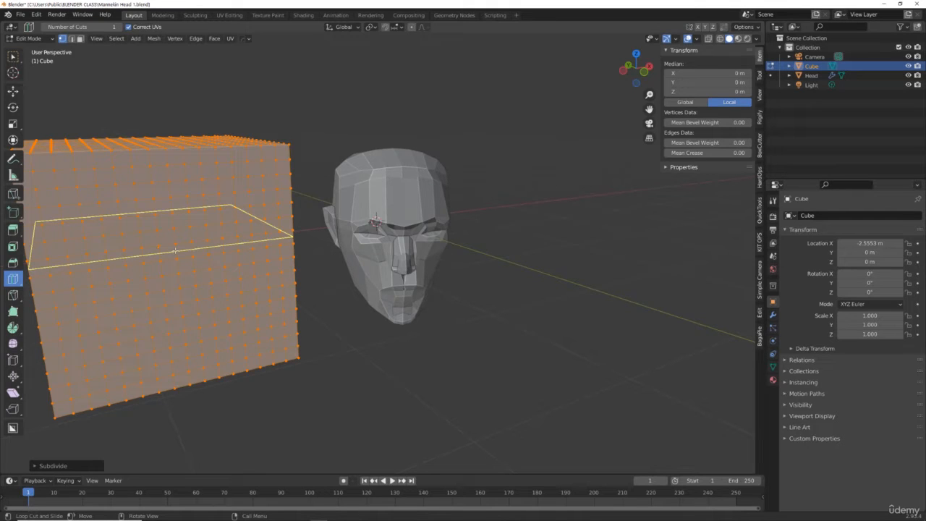
scroll(174, 249, "up", 3)
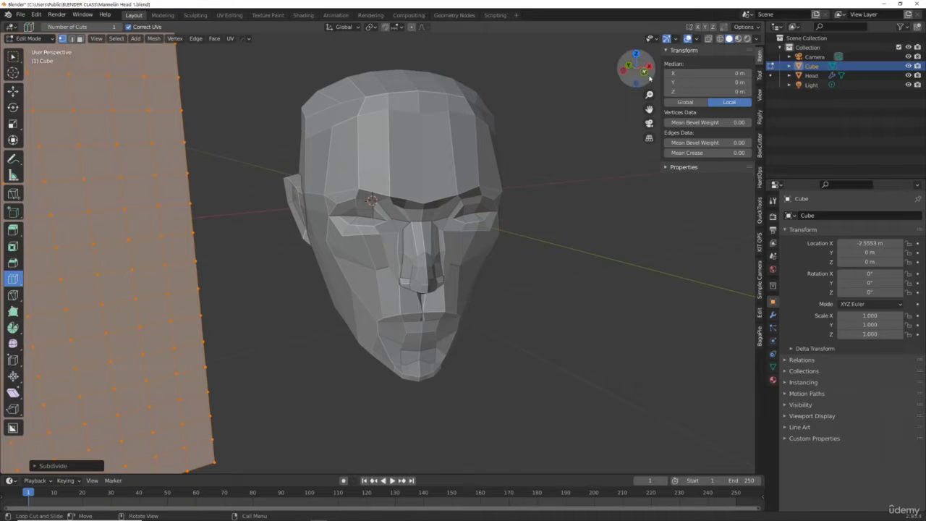
left_click_drag(649, 108, 882, 63)
scroll(283, 255, "down", 4)
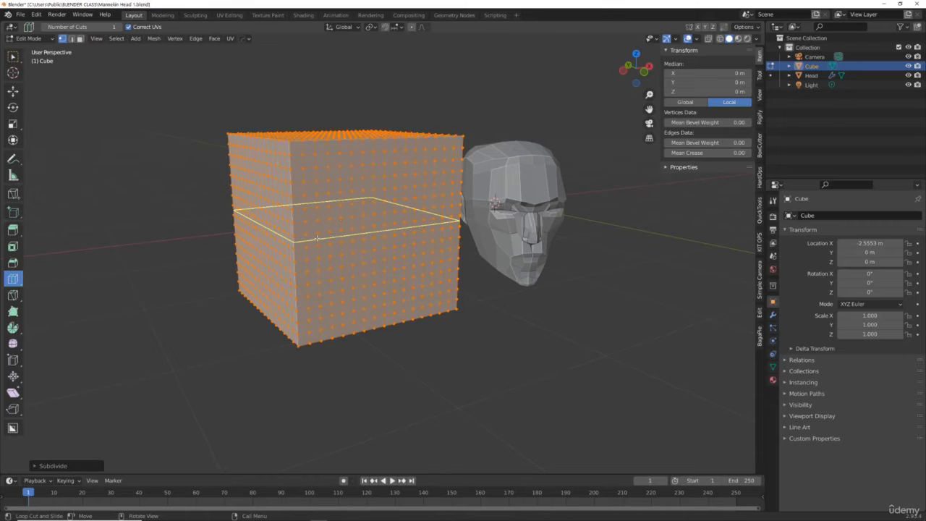
scroll(316, 237, "up", 2)
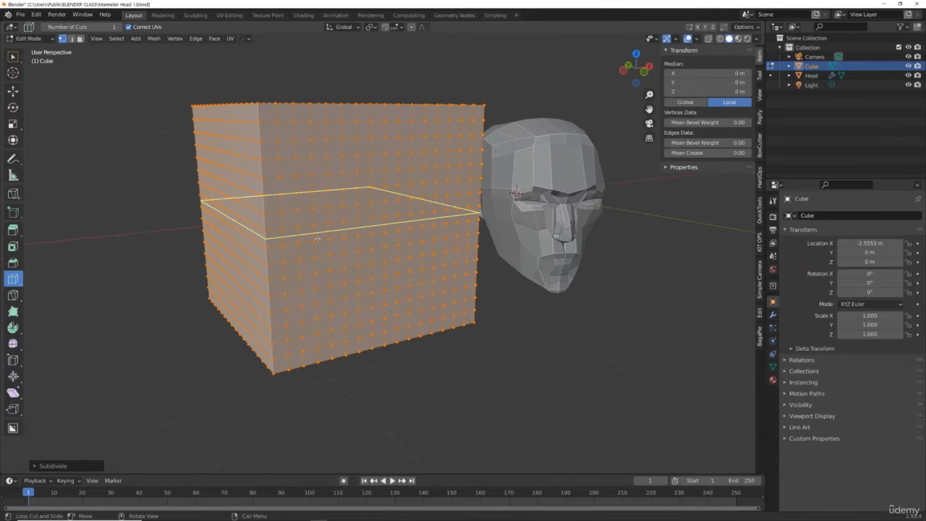
scroll(316, 237, "up", 2)
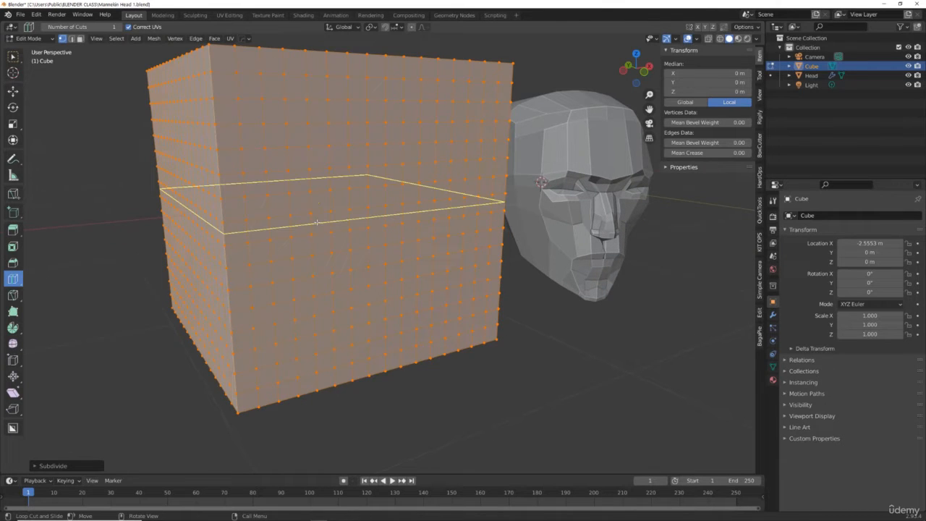
left_click(318, 221)
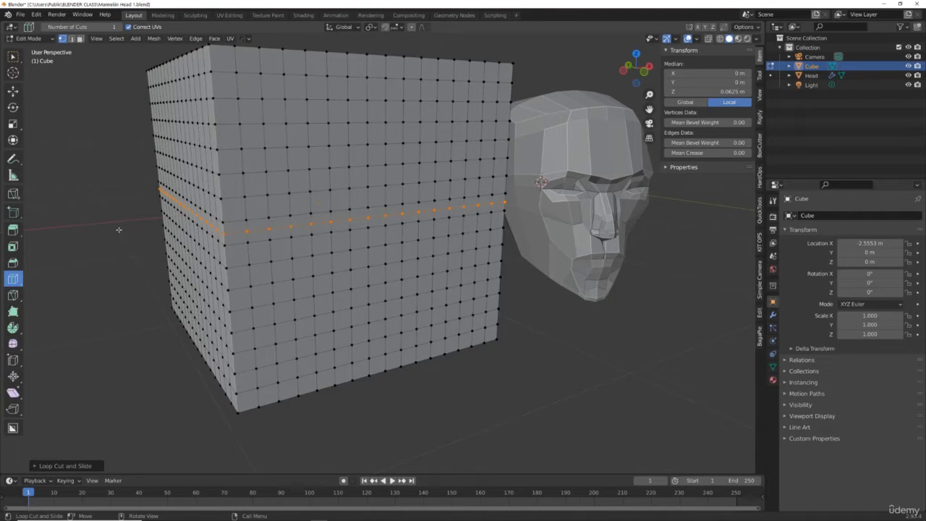
Step: Shift the new edge loop to about -0.03 m in X and -0.07 m in Y with the Move tool
left_click(14, 94)
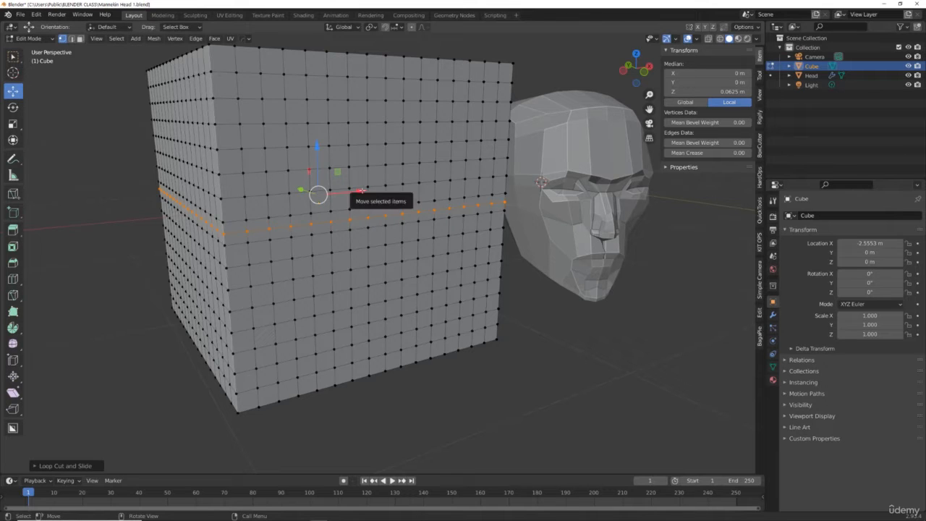
left_click_drag(361, 191, 359, 194)
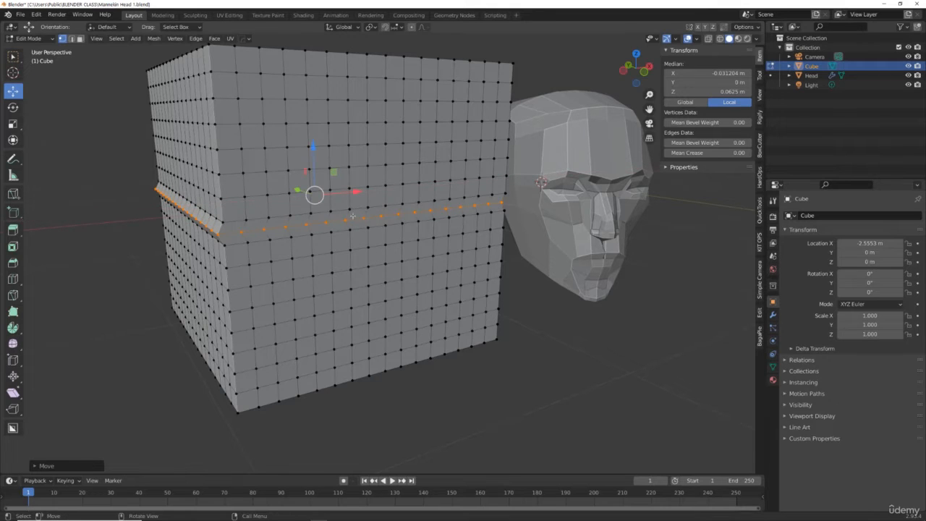
left_click_drag(297, 190, 301, 193)
left_click_drag(627, 69, 593, 71)
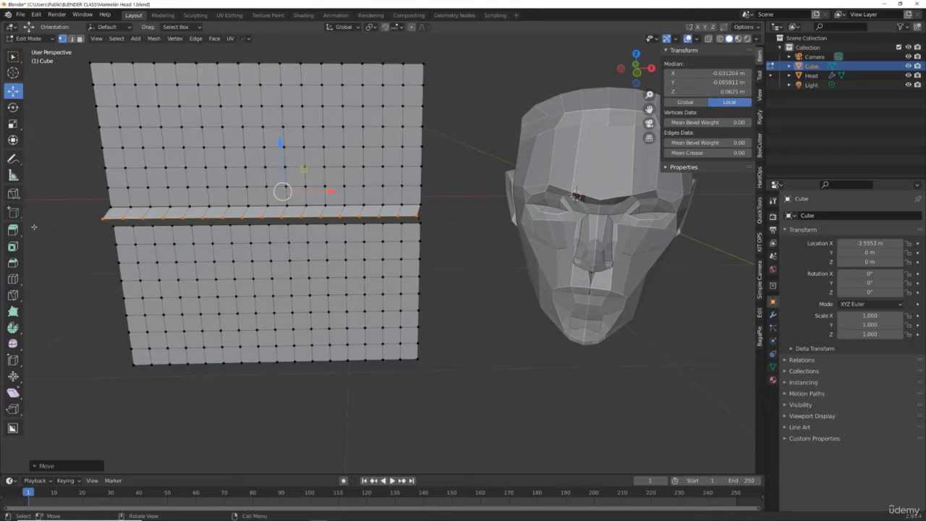
left_click(12, 279)
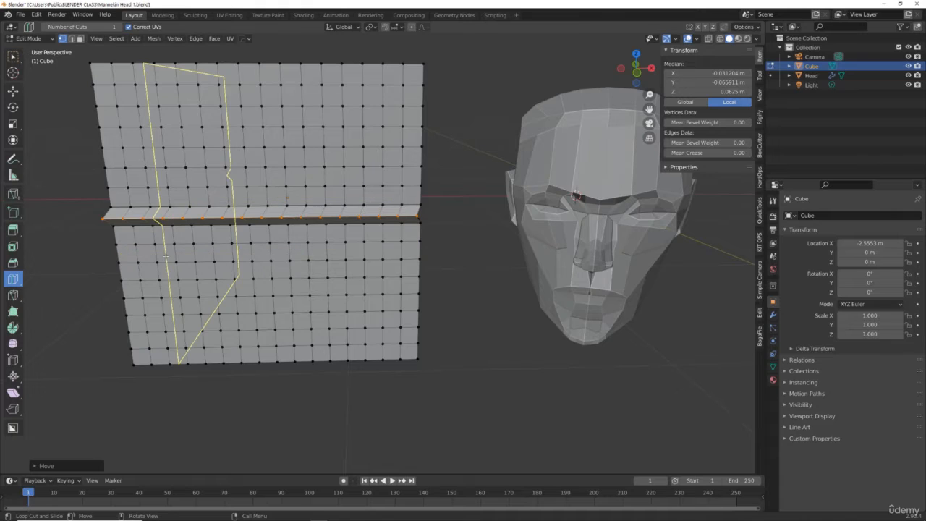
scroll(217, 238, "up", 5)
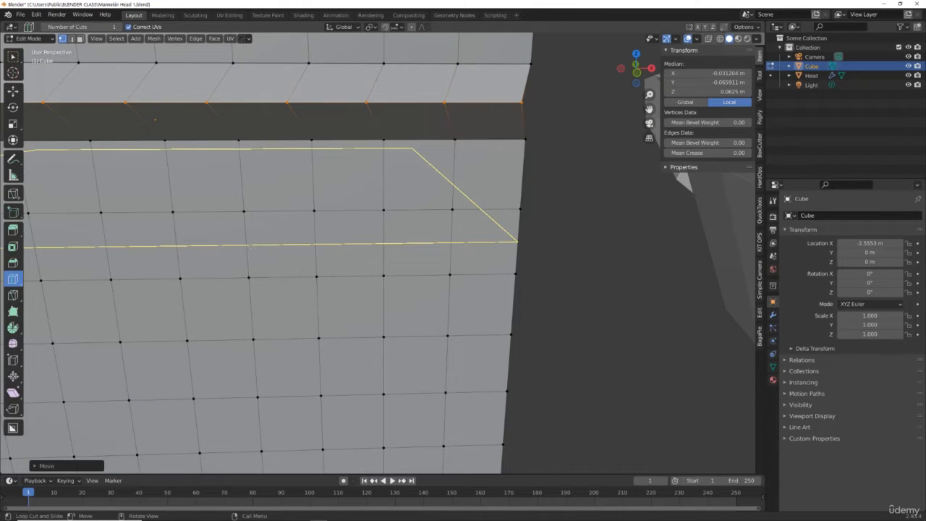
scroll(257, 224, "down", 2)
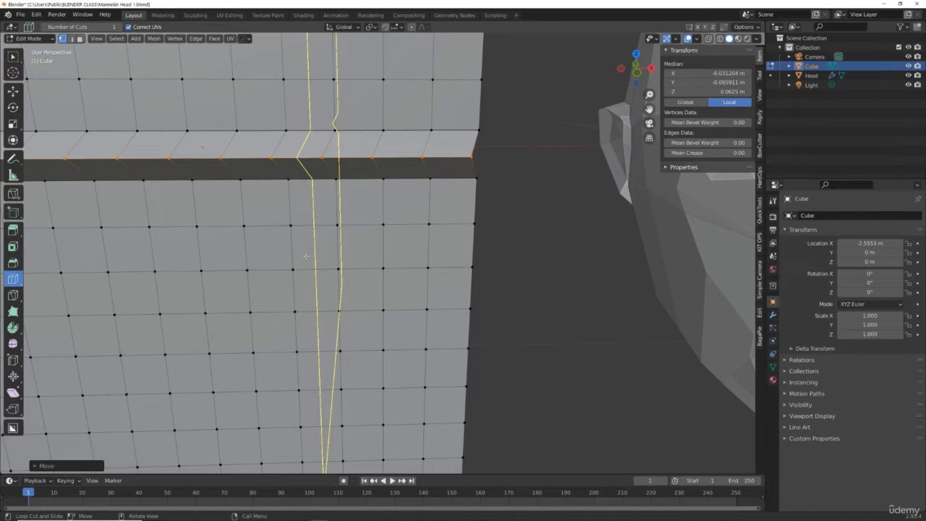
scroll(306, 255, "down", 2)
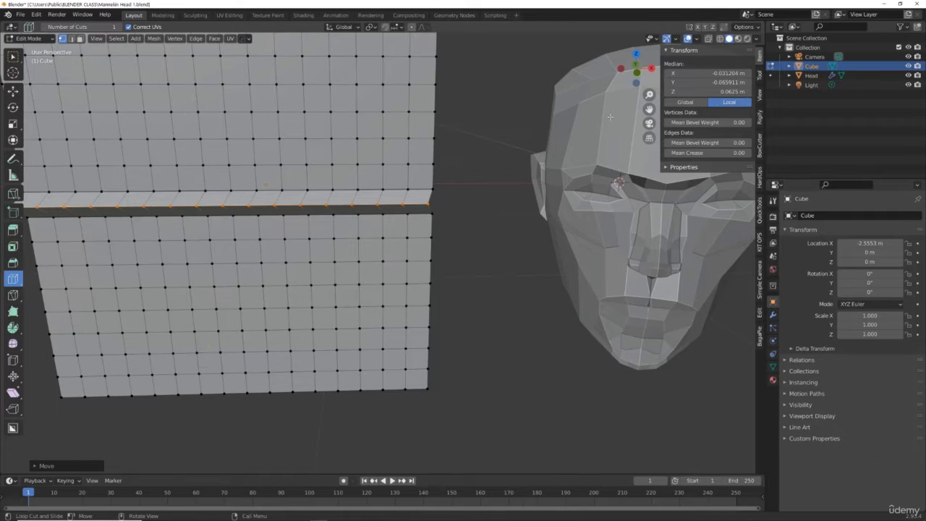
Step: Return to Object Mode and delete the cube from the scene
left_click_drag(649, 110, 506, 105)
left_click(30, 39)
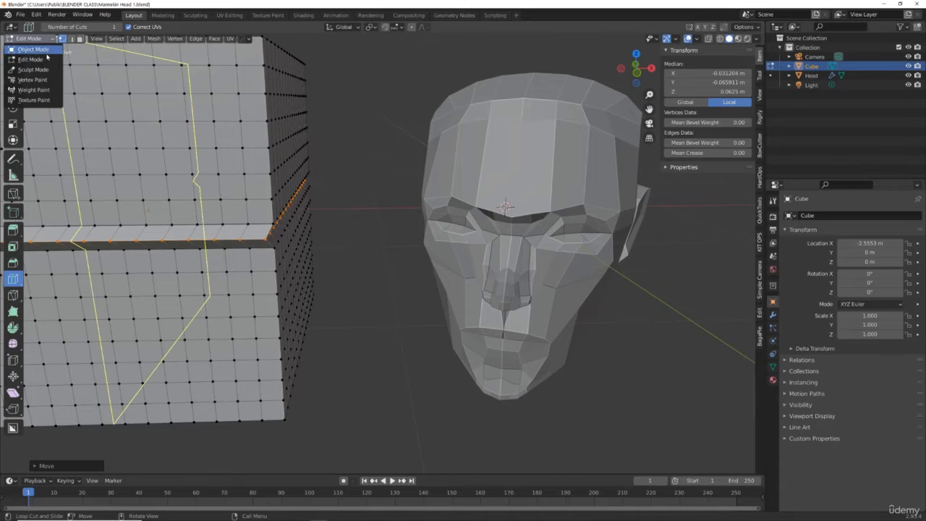
left_click(33, 49)
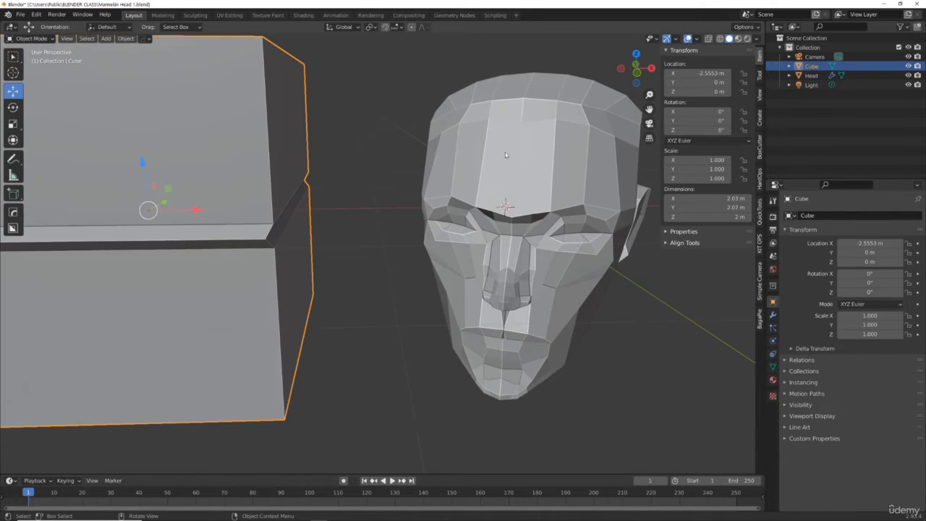
left_click(510, 151)
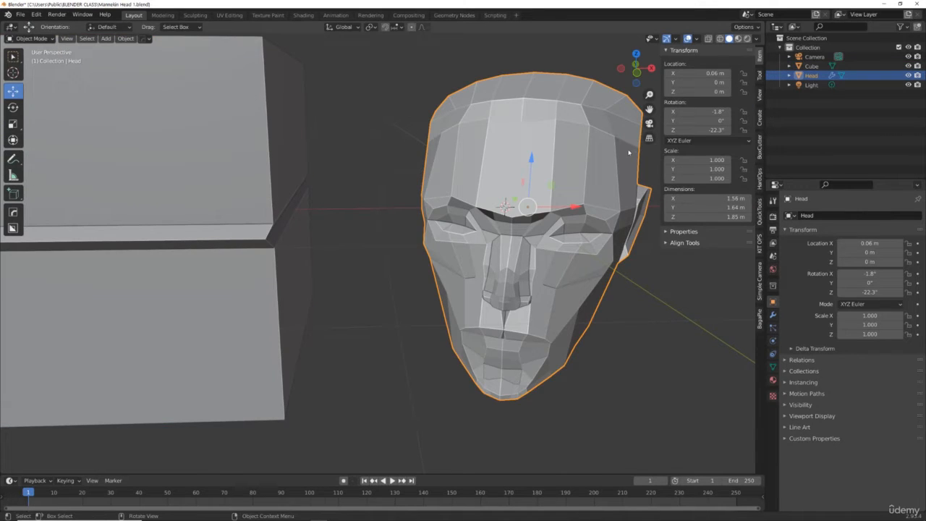
left_click(43, 39)
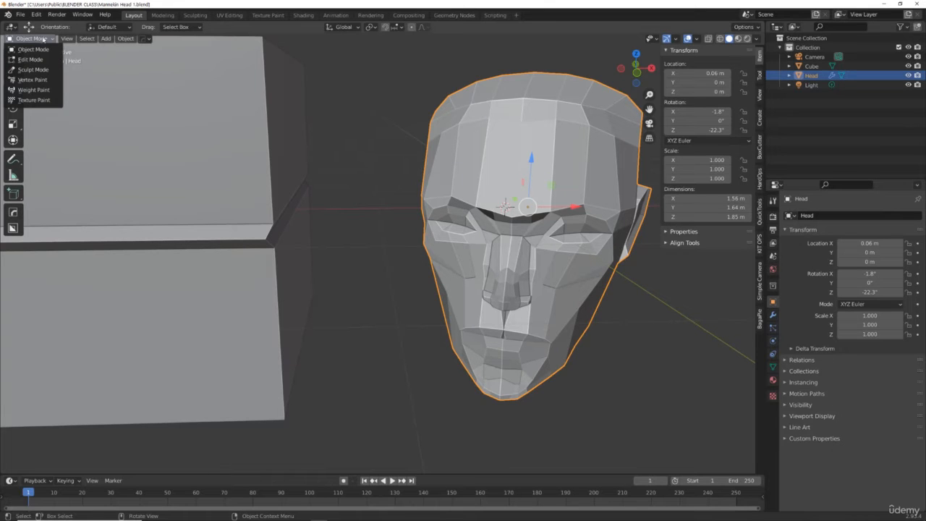
left_click(829, 66)
right_click(829, 67)
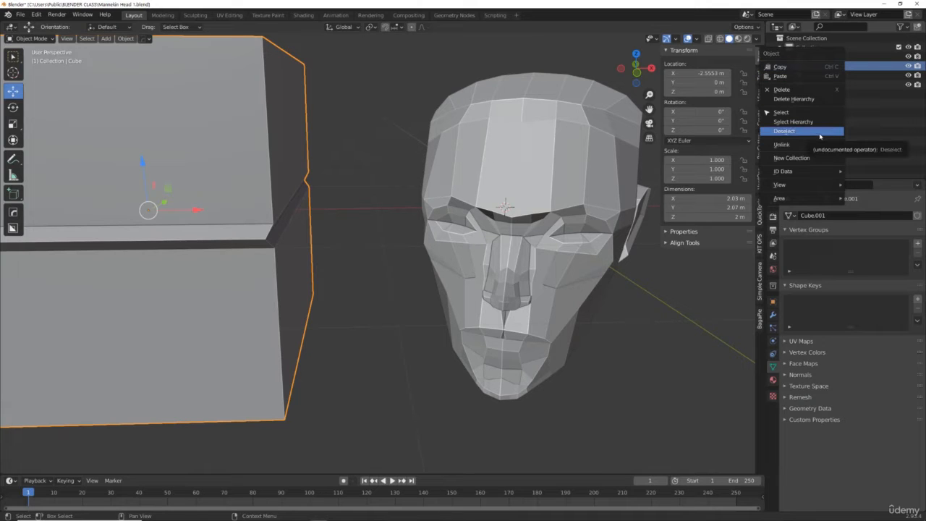
left_click(820, 89)
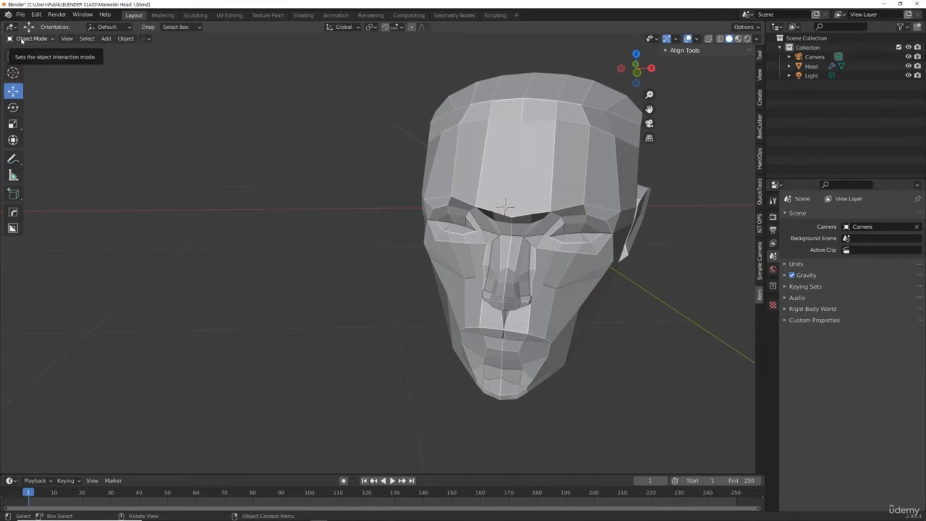
Step: Select the mannequin head and enter Edit Mode on it
left_click(563, 136)
left_click(41, 39)
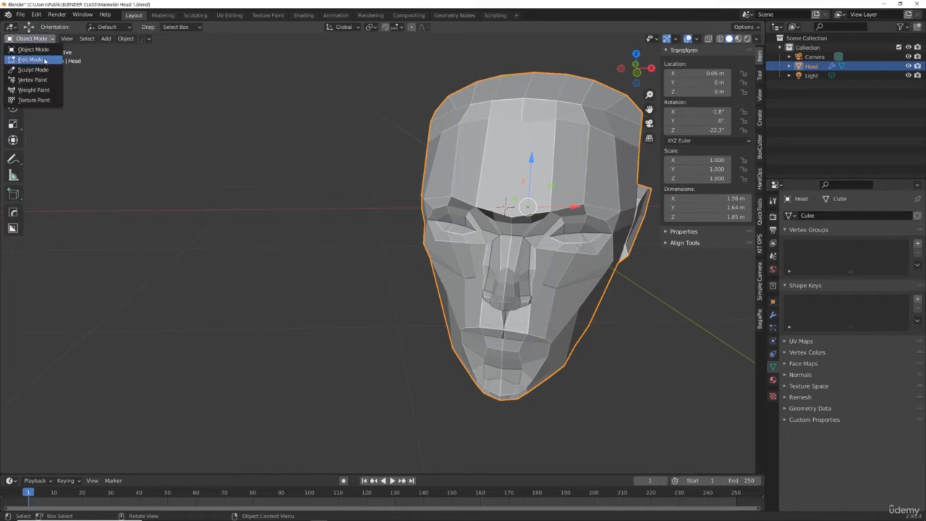
left_click(30, 59)
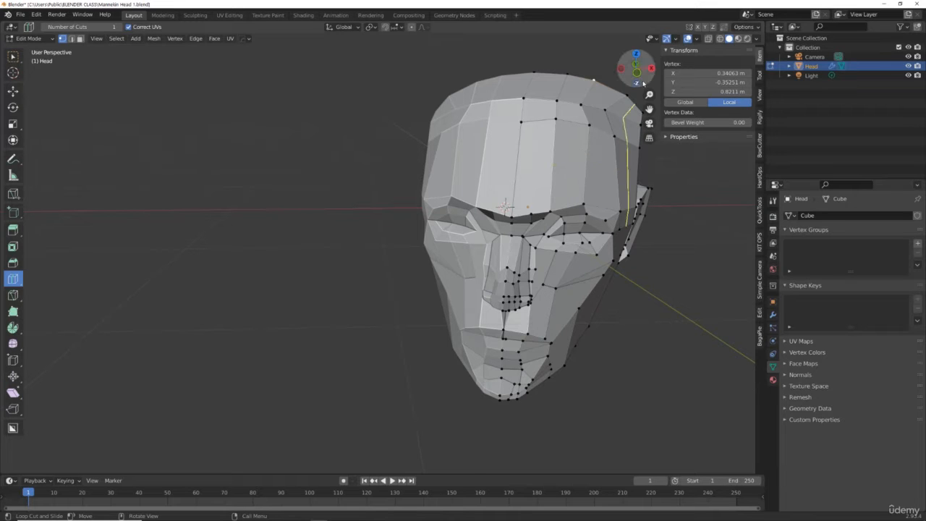
Step: Add a single loop cut across the narrow faces of the upper eyelid, just below the brow
left_click_drag(643, 81, 625, 88)
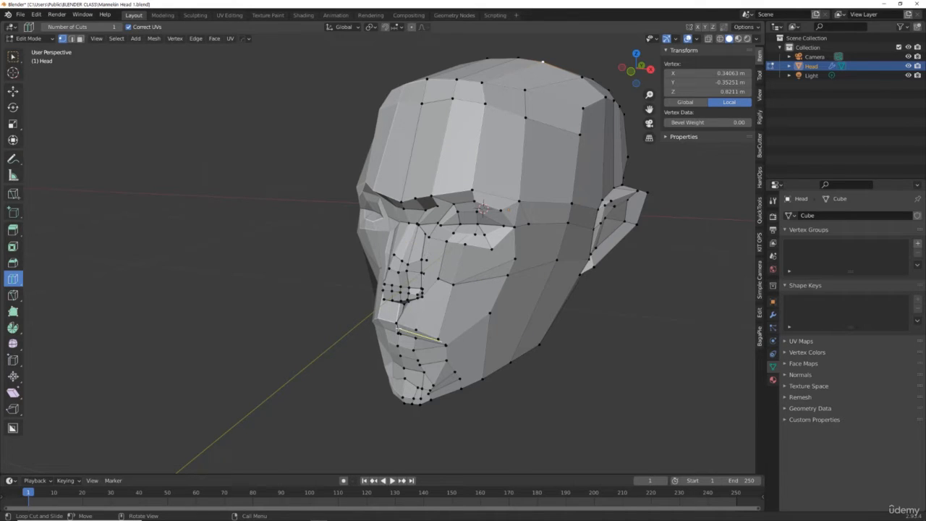
scroll(409, 312, "up", 3)
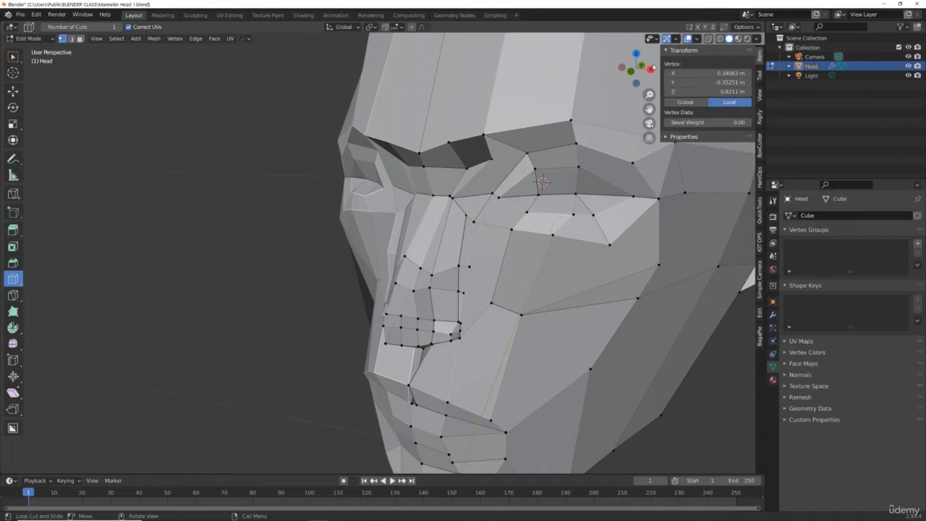
left_click_drag(642, 84, 621, 78)
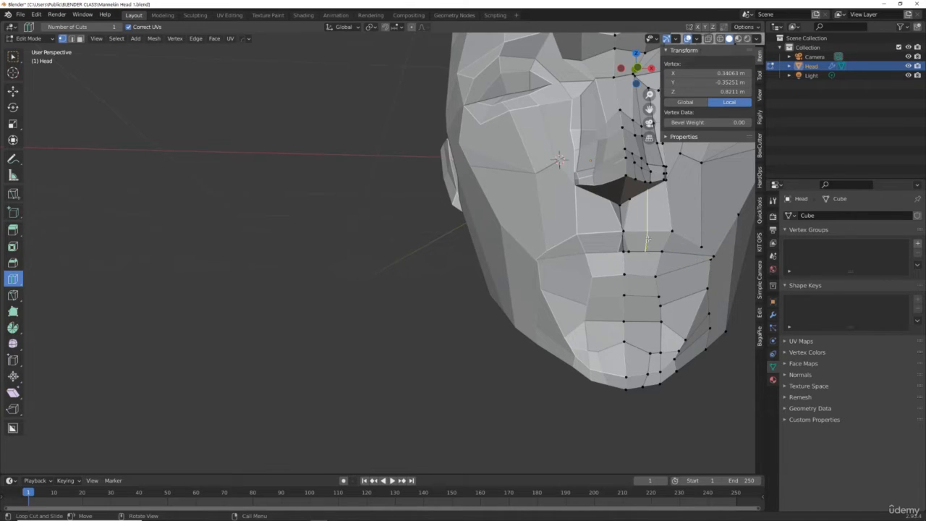
scroll(647, 239, "down", 6)
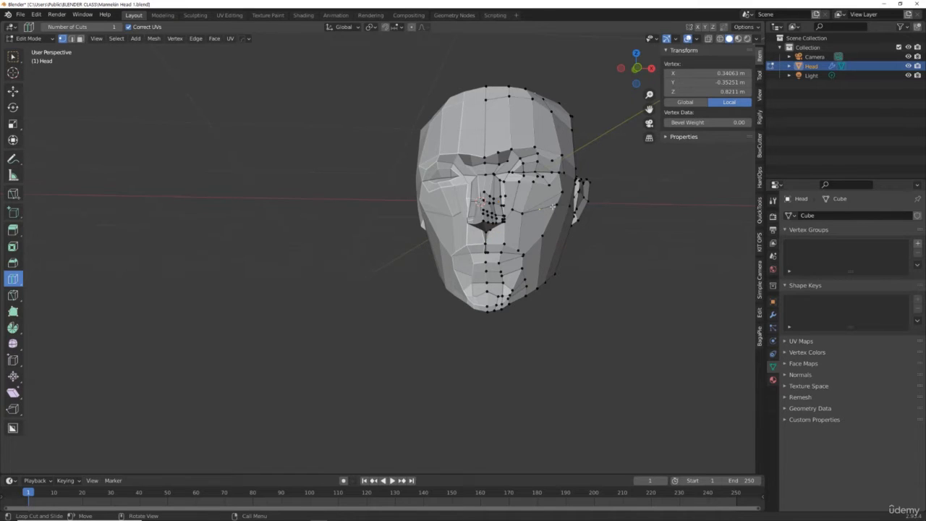
scroll(553, 206, "up", 5)
scroll(654, 152, "down", 4)
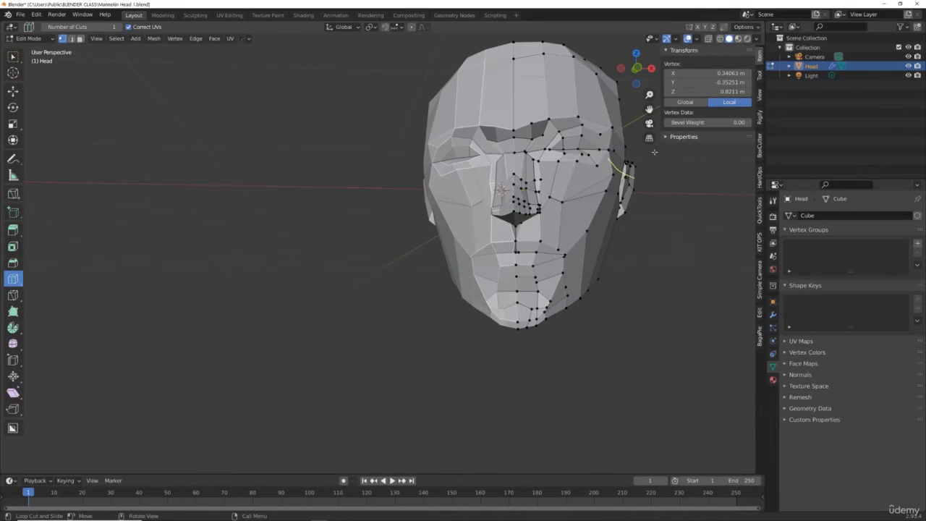
left_click_drag(629, 75, 654, 76)
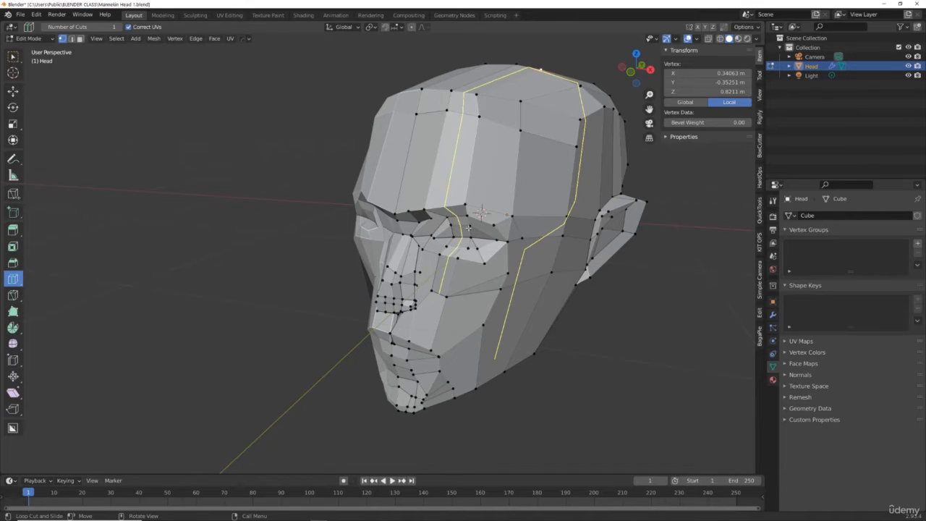
scroll(506, 202, "up", 5)
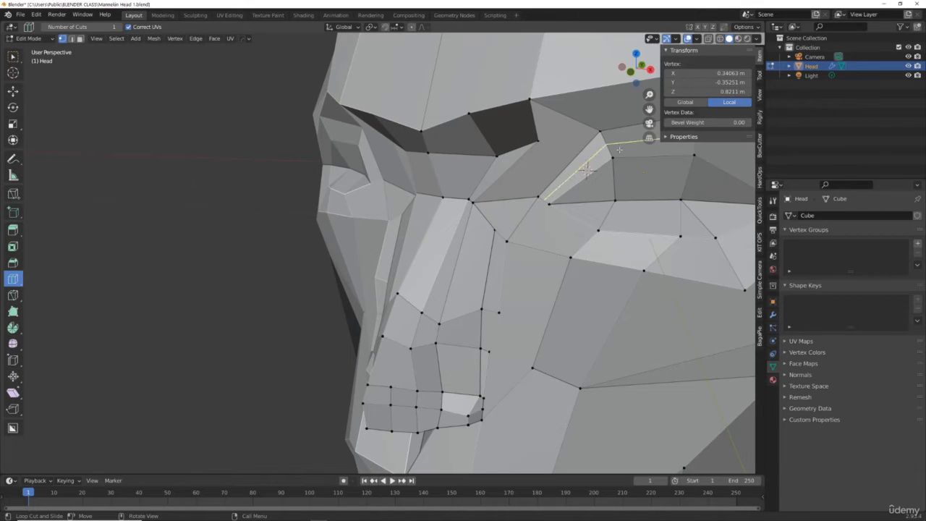
scroll(619, 150, "up", 3)
scroll(590, 170, "down", 5)
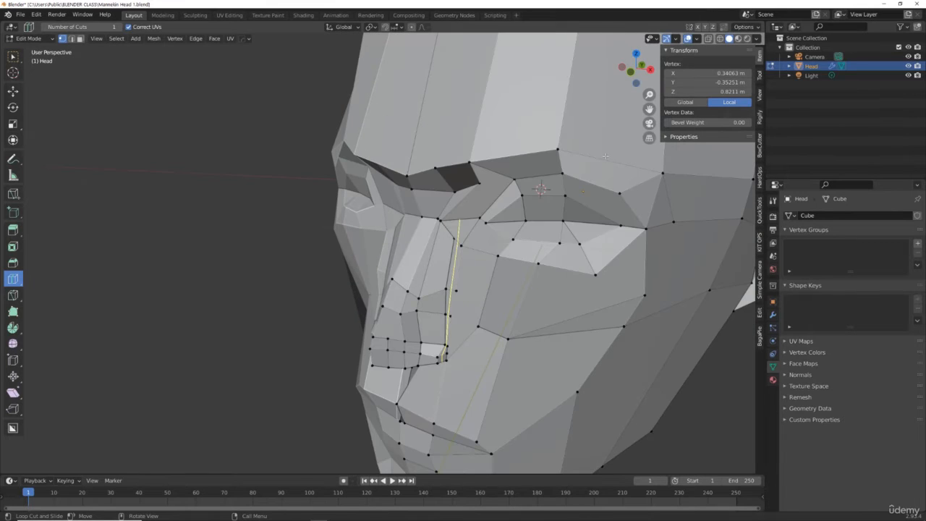
left_click(539, 188)
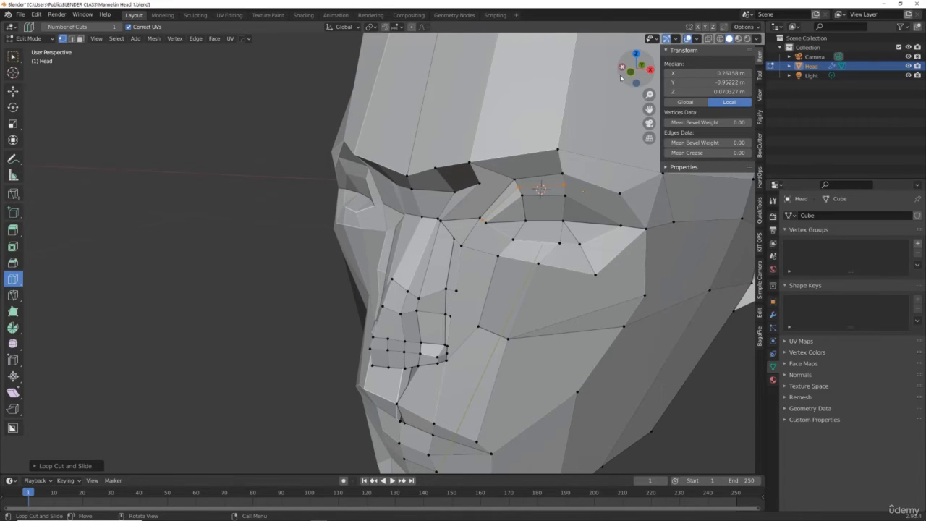
Step: Add a single vertical loop cut between the nose opening and the mouth, through the upper lip beside the centre line
left_click_drag(622, 78, 640, 87)
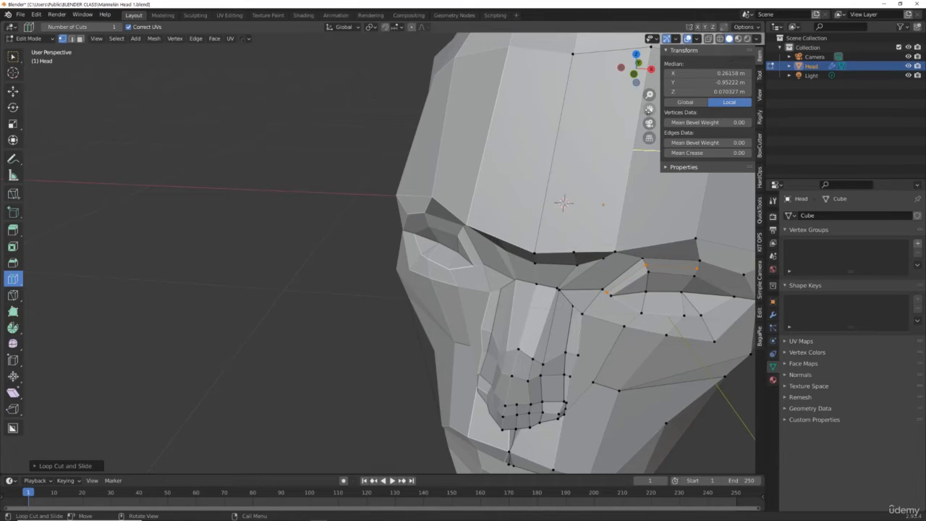
left_click_drag(649, 109, 524, 33)
scroll(536, 253, "down", 6)
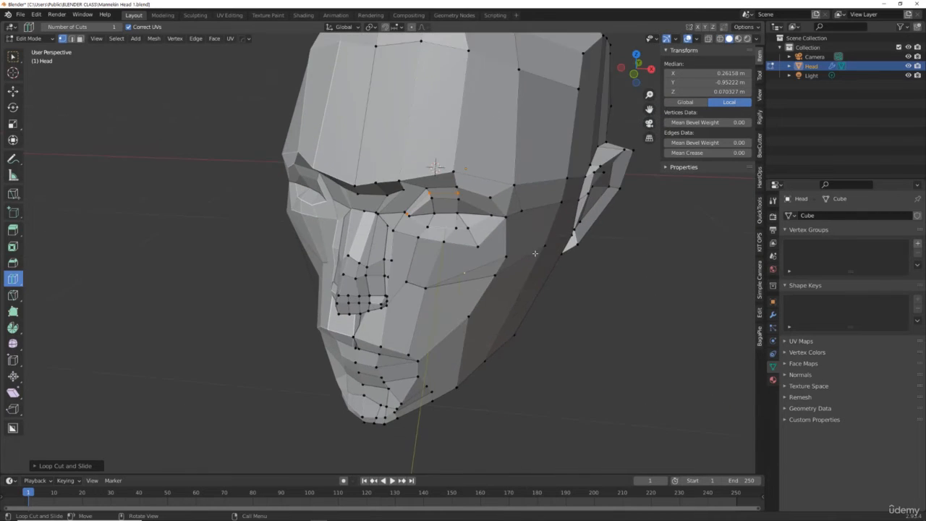
scroll(535, 253, "up", 3)
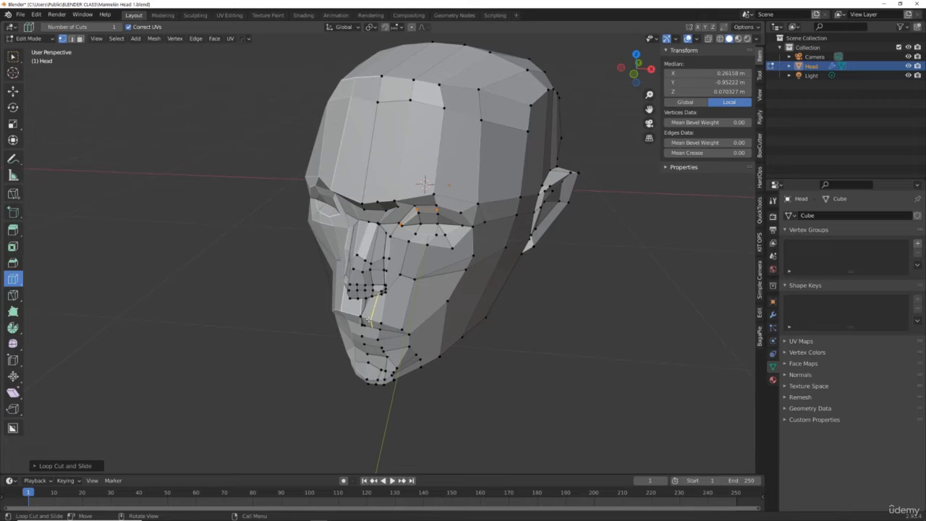
scroll(369, 322, "up", 4)
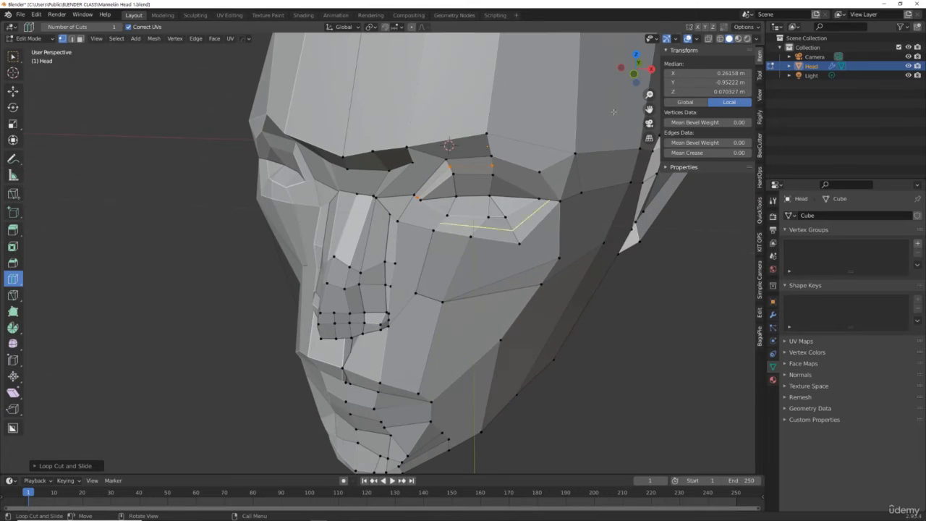
left_click_drag(637, 70, 651, 43)
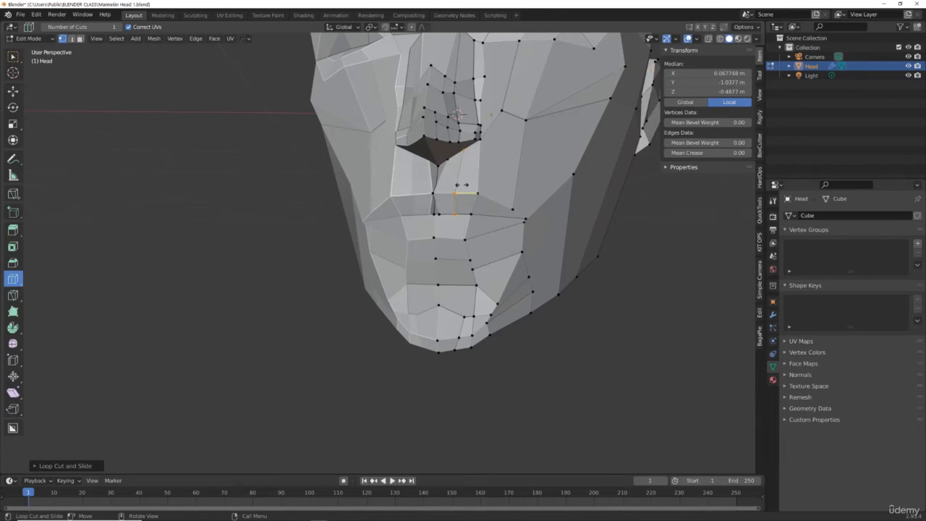
left_click(462, 182)
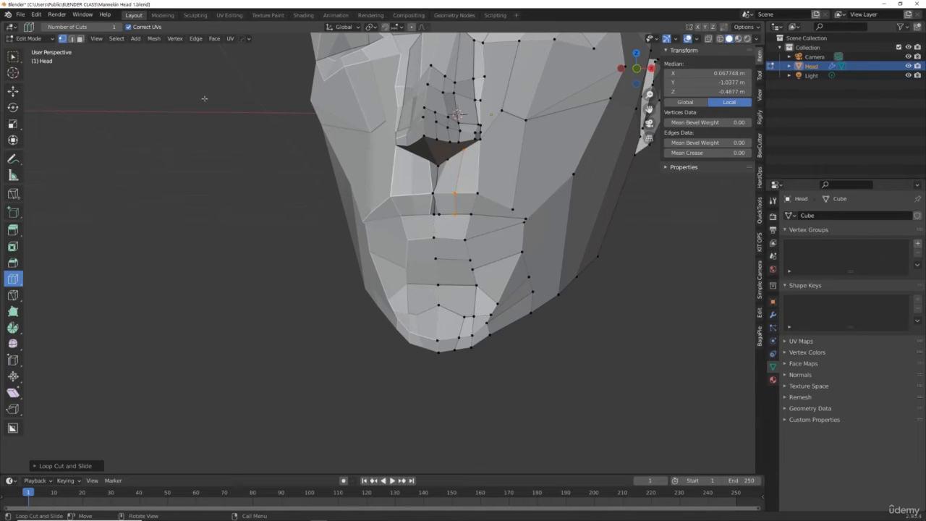
Step: Raise the new vertical edges above the mouth by about 0.03 m along Z with the Move tool to peak the upper lip
left_click(13, 55)
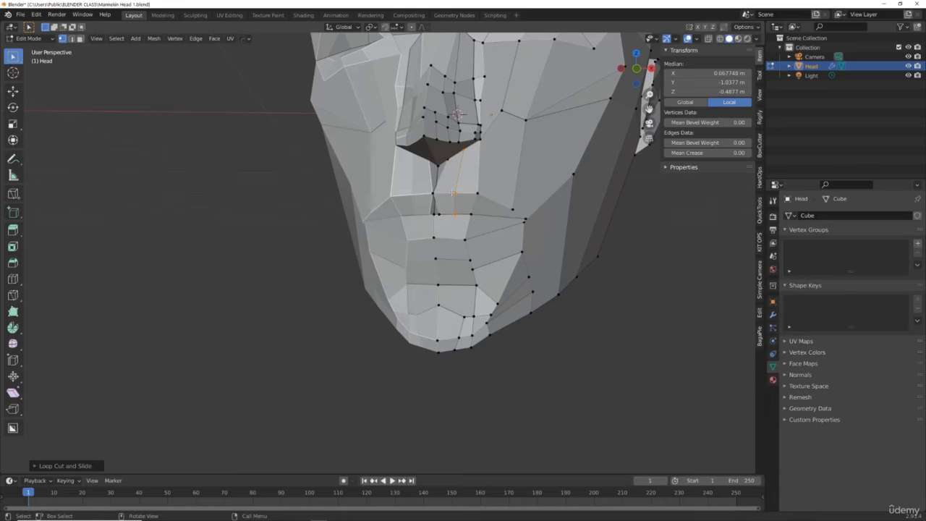
left_click(13, 91)
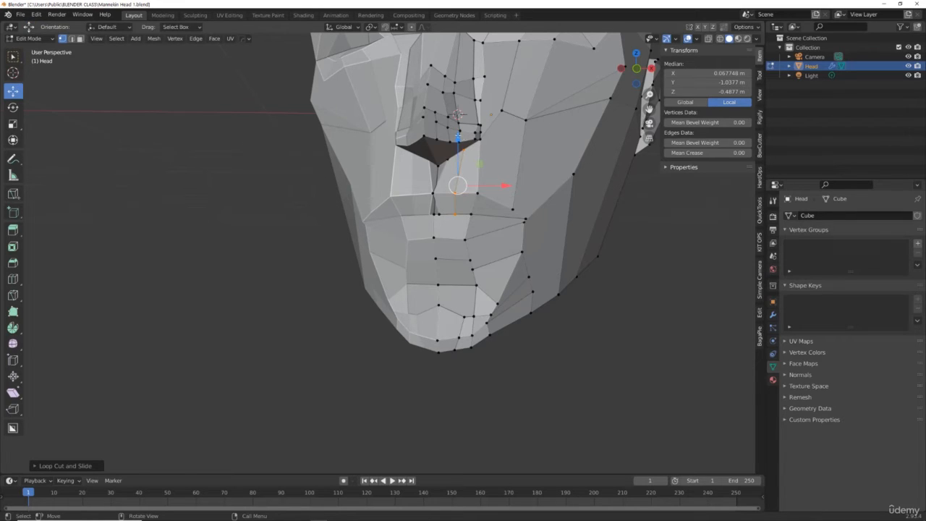
left_click_drag(458, 136, 458, 128)
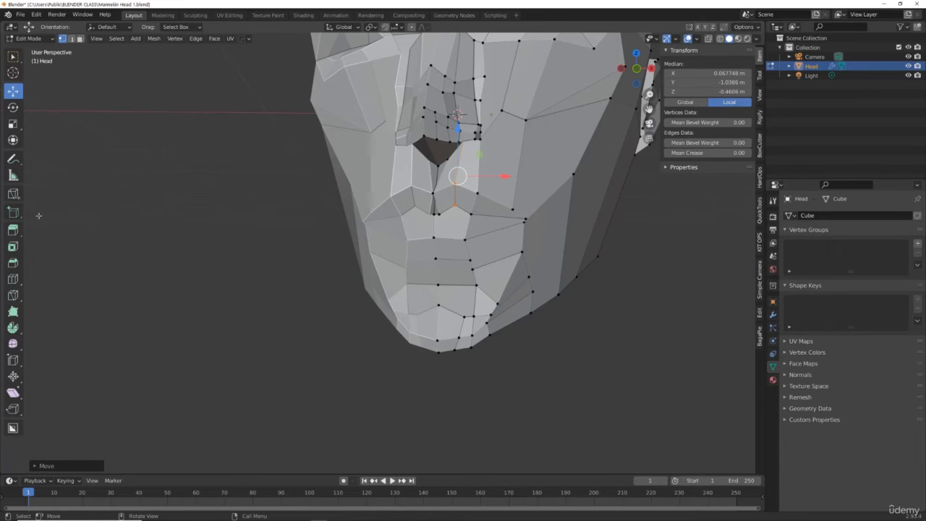
Step: Add a single horizontal loop cut along the upper lip, slid up close to its top edge
left_click(13, 278)
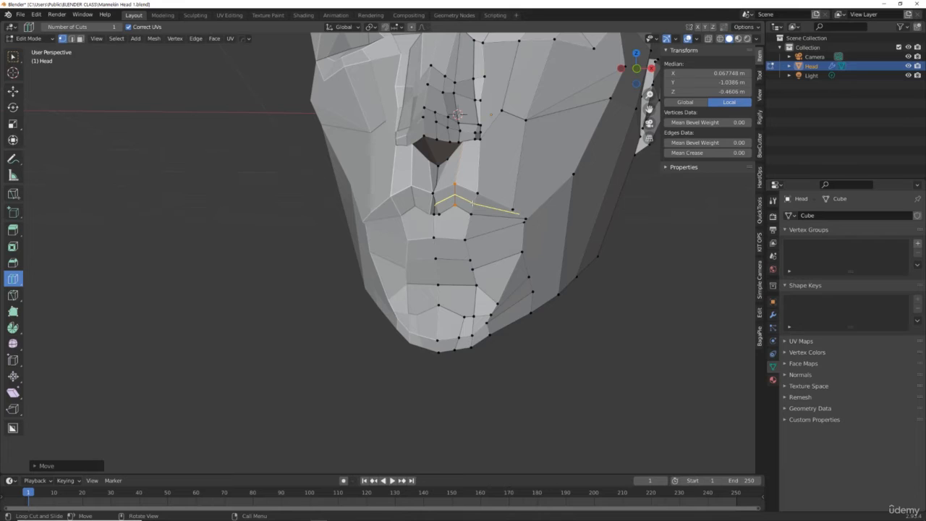
left_click_drag(471, 202, 475, 197)
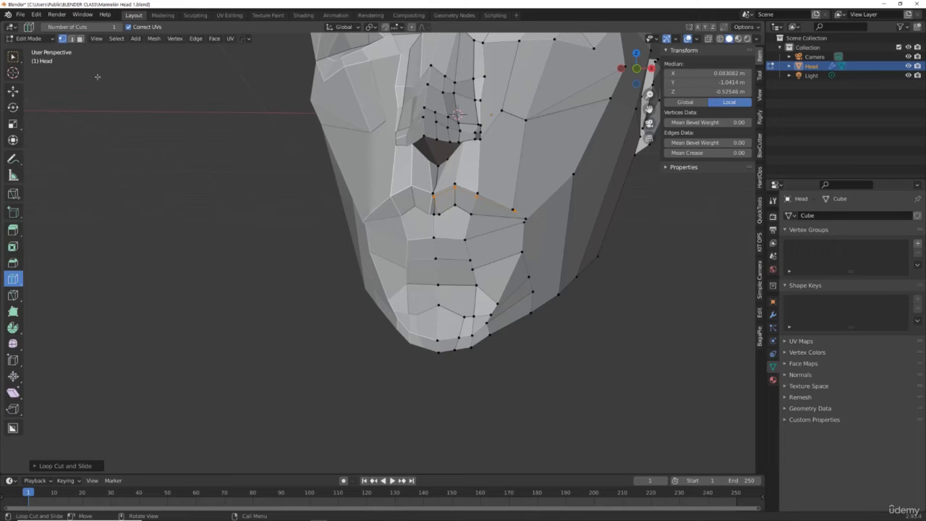
left_click(14, 55)
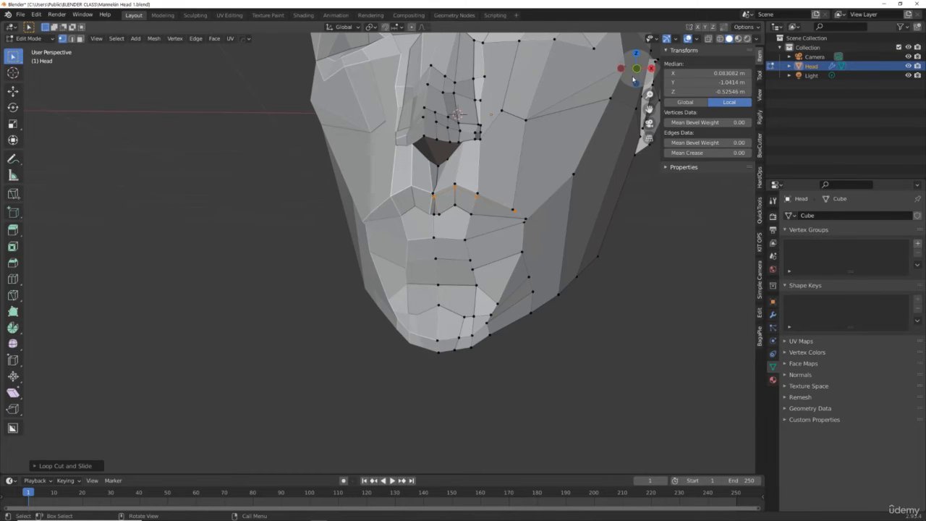
Step: Select the edge loop along the top of the upper lip and switch to face selection mode
left_click_drag(632, 80, 617, 88)
scroll(358, 233, "up", 4)
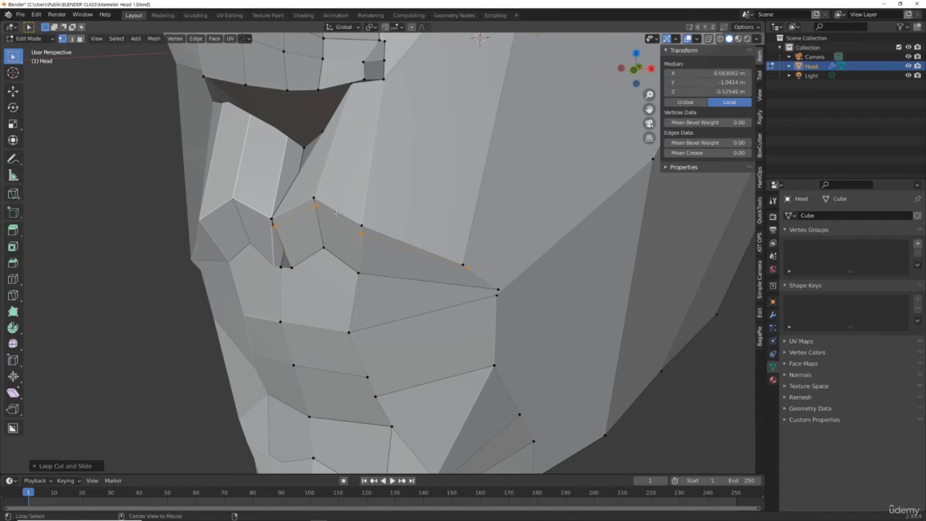
left_click(333, 209, "alt")
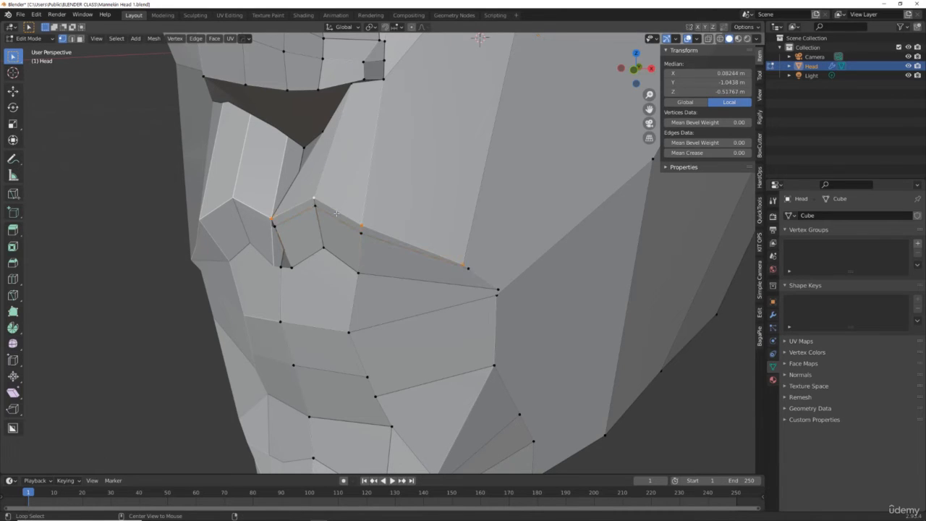
left_click(79, 38)
Step: Try to loop-select the thin strip of faces running along the top edge of the upper lip
left_click(335, 214, "alt")
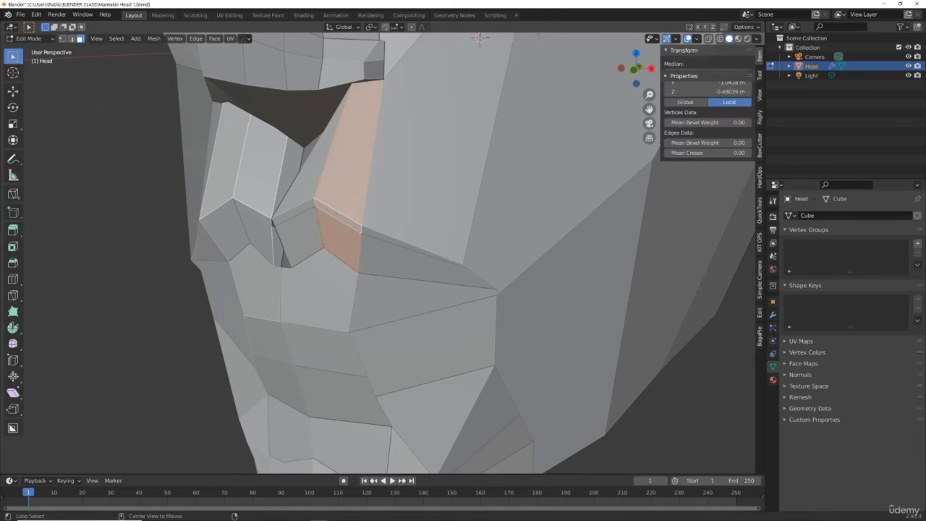
left_click(297, 209, "alt")
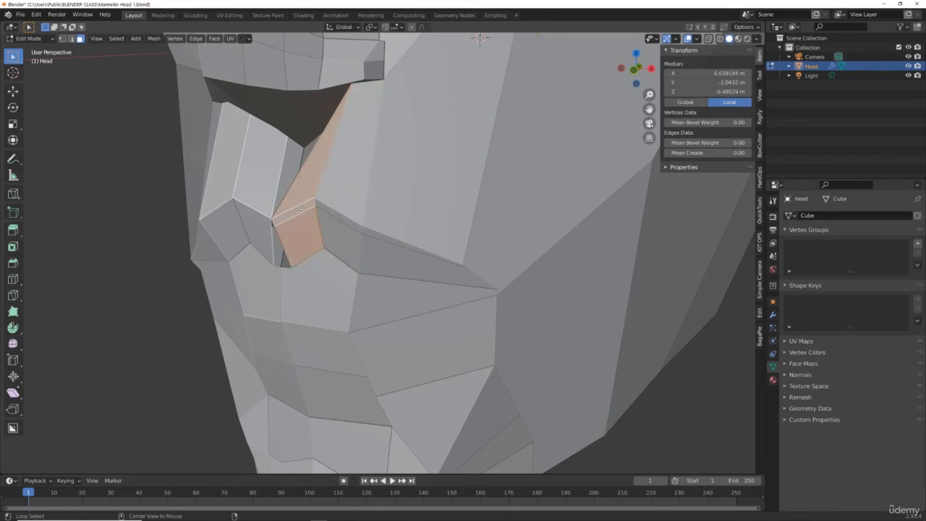
left_click(320, 206, "alt")
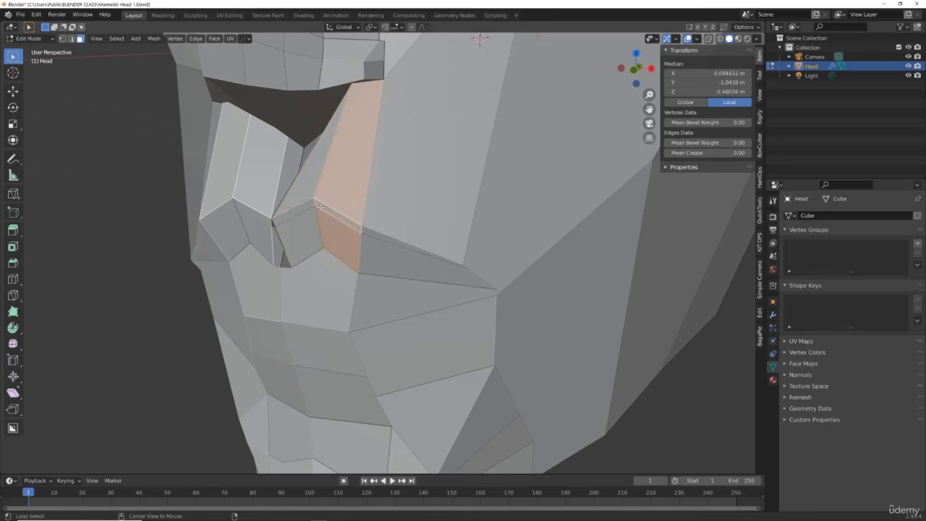
left_click(367, 232, "alt")
left_click(356, 228, "alt")
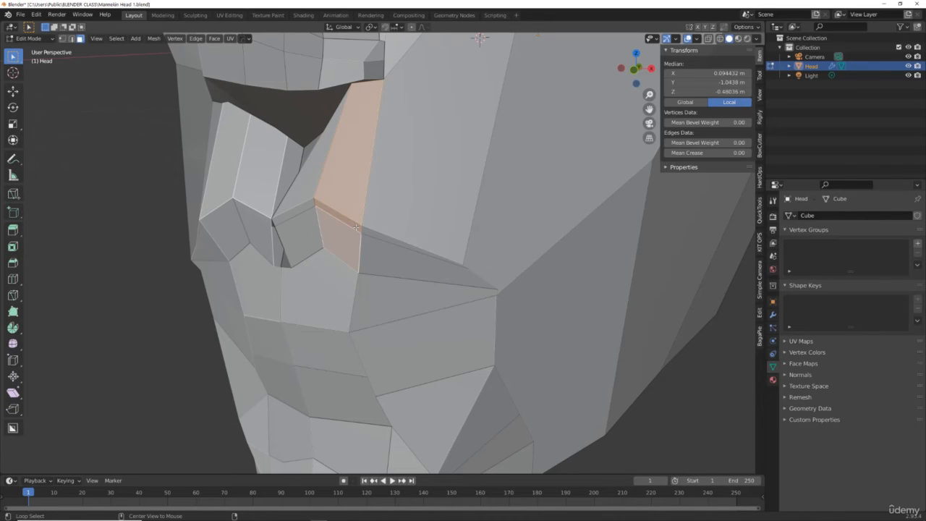
left_click(298, 210, "alt")
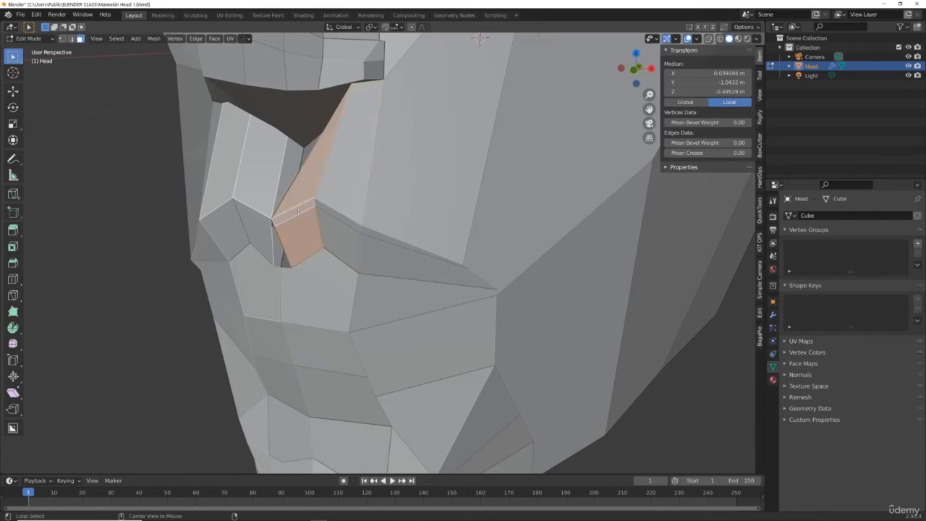
left_click(325, 209, "alt")
Step: Select the three thin faces along the top edge of the upper lip individually, from the centre to the mouth corner
left_click(302, 206)
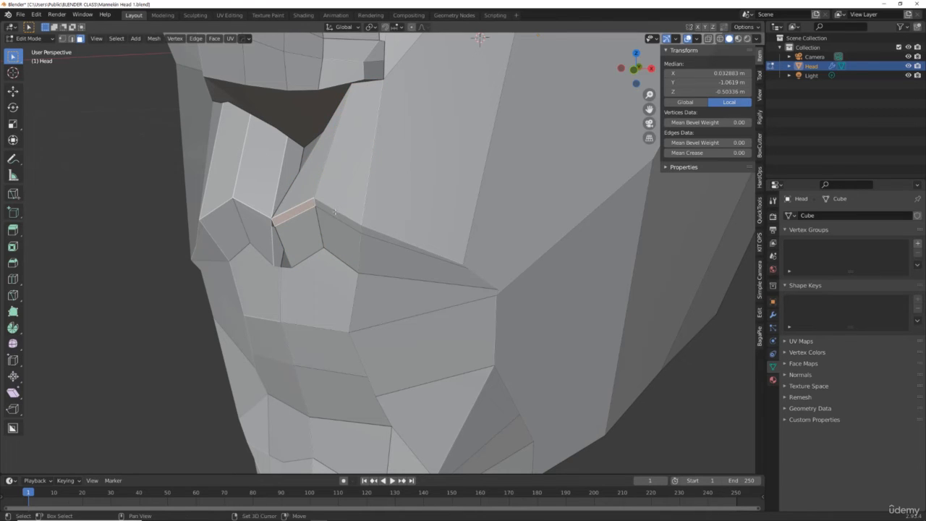
left_click(334, 209, "shift")
left_click(374, 233, "shift")
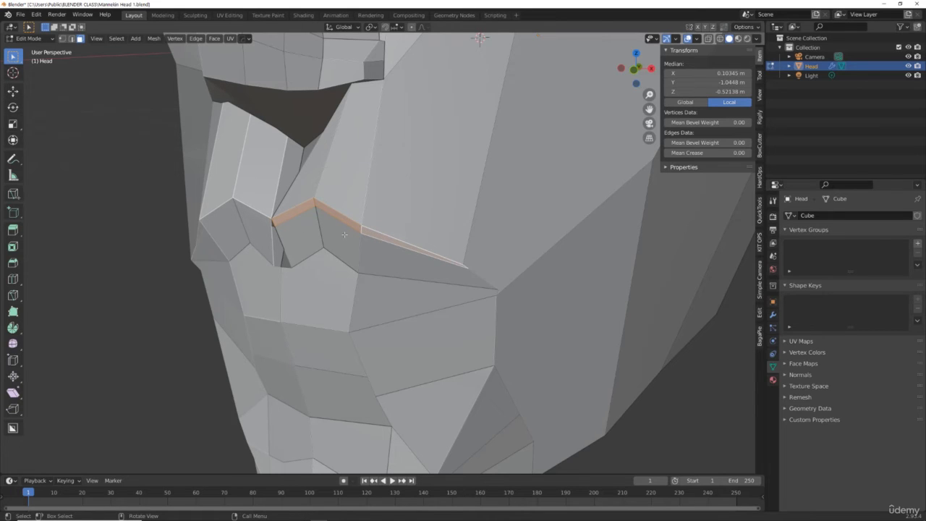
Step: Bevel the selected strip of faces along the upper lip's top edge slightly with one segment, and clear the selection
key("b")
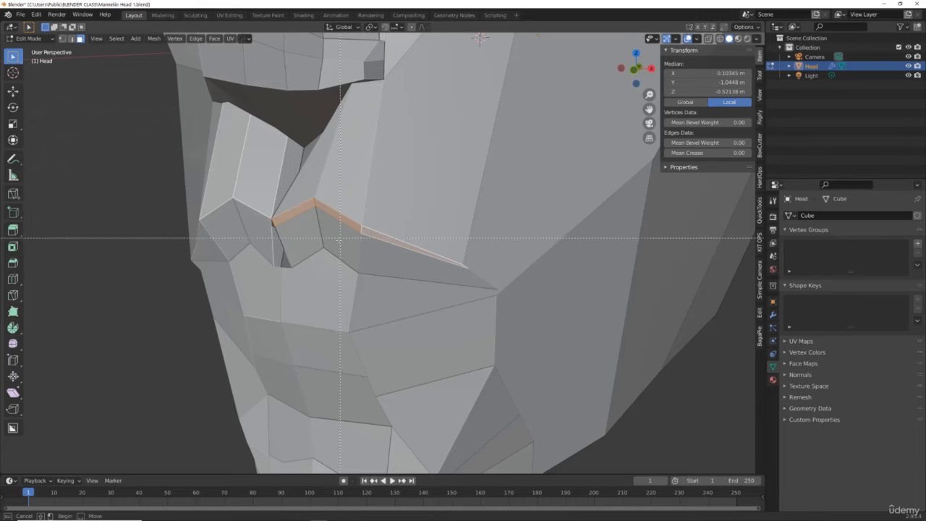
key("Escape")
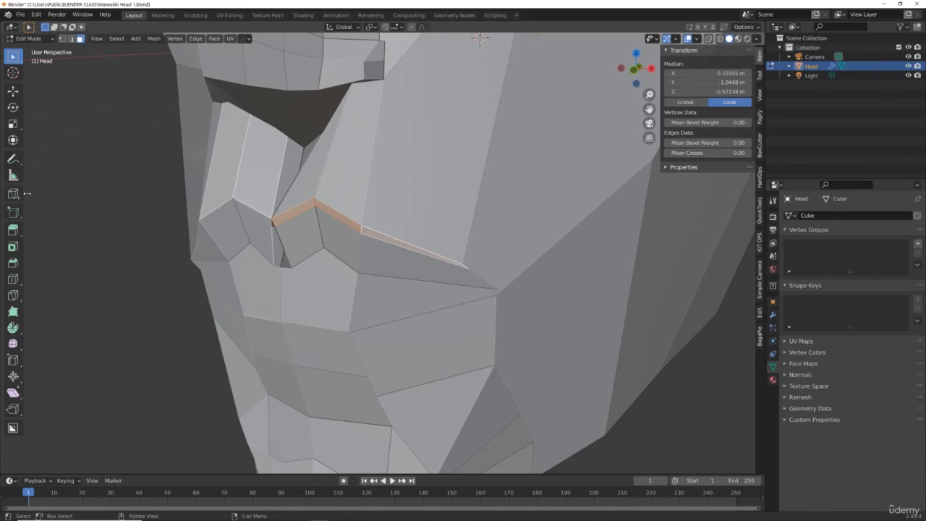
left_click(13, 262)
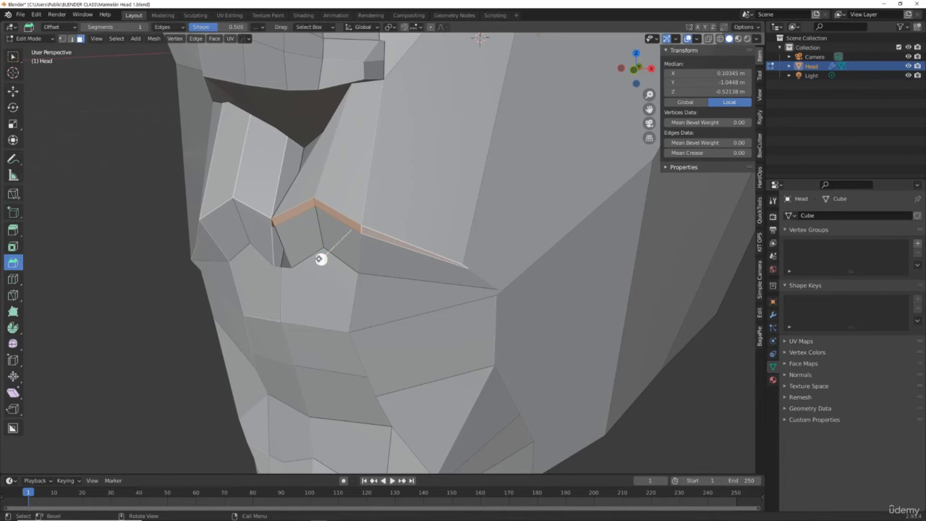
left_click_drag(319, 259, 338, 259)
scroll(419, 217, "down", 5)
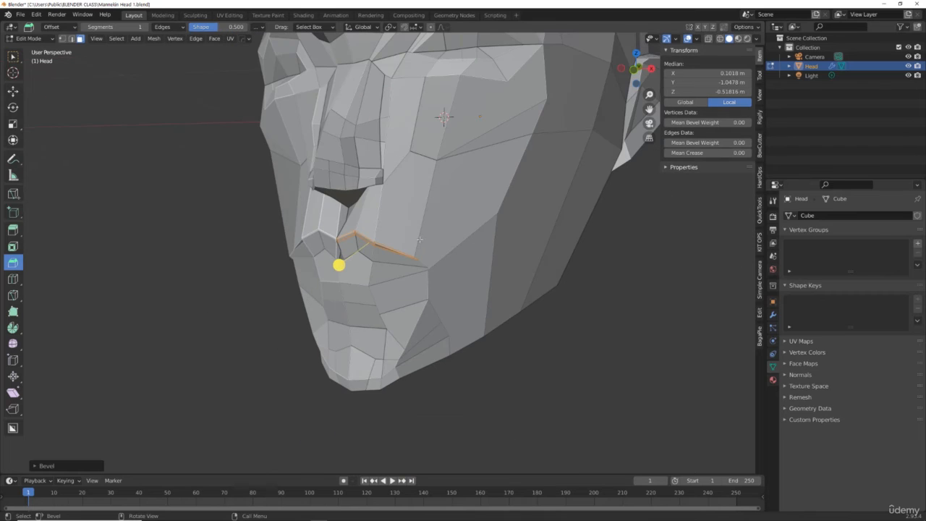
left_click(547, 339)
Step: Turn on the Face Orientation overlay and check the direction of the head's faces around the lips and cheek
mouse_move(631, 78)
left_mouse_down()
mouse_move(604, 77)
mouse_move(641, 92)
left_mouse_up()
scroll(513, 176, "down", 5)
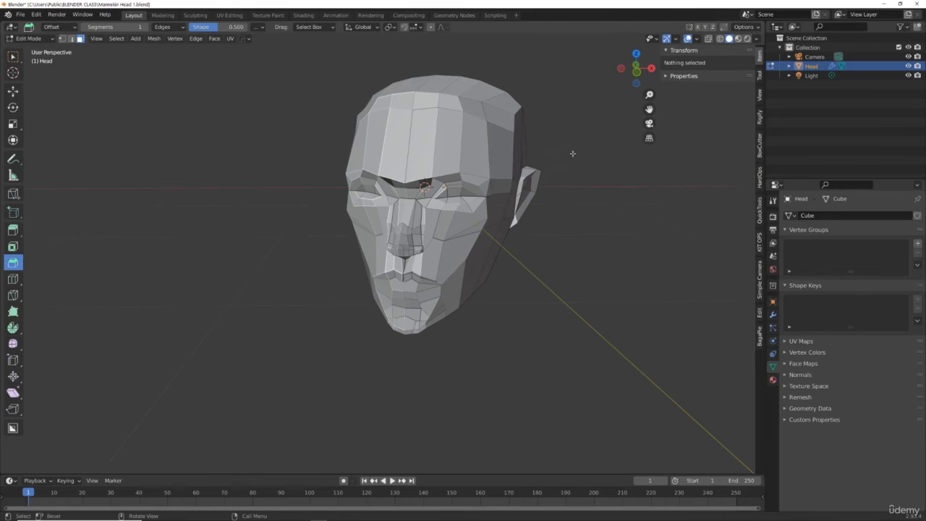
left_click(697, 38)
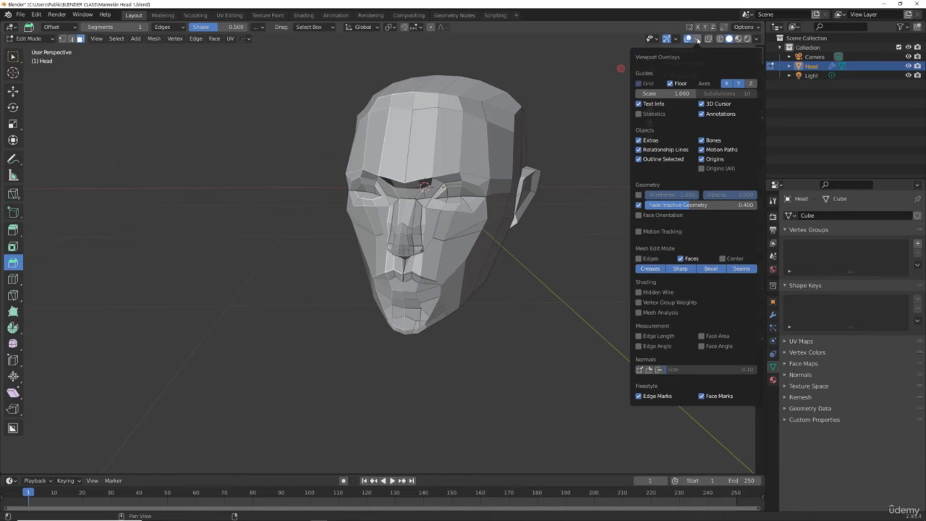
left_click(637, 215)
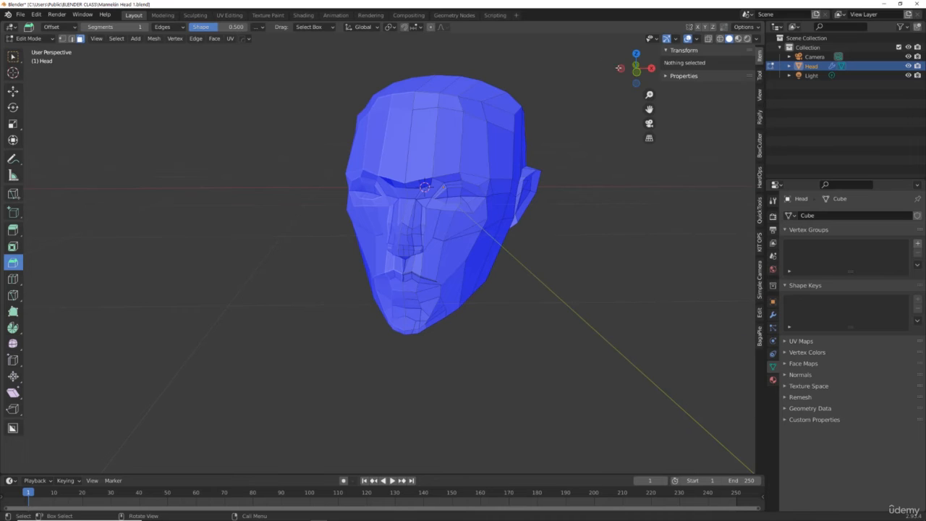
mouse_move(636, 71)
left_mouse_down()
mouse_move(192, 106)
mouse_move(358, 95)
mouse_move(397, 54)
mouse_move(430, 52)
mouse_move(506, 94)
mouse_move(611, 97)
mouse_move(633, 72)
left_mouse_up()
scroll(507, 236, "up", 5)
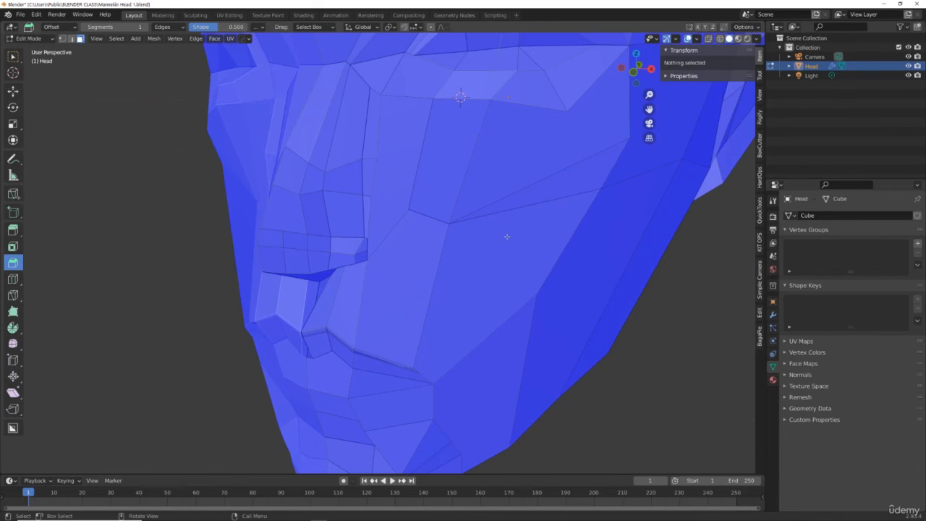
scroll(506, 237, "down", 6)
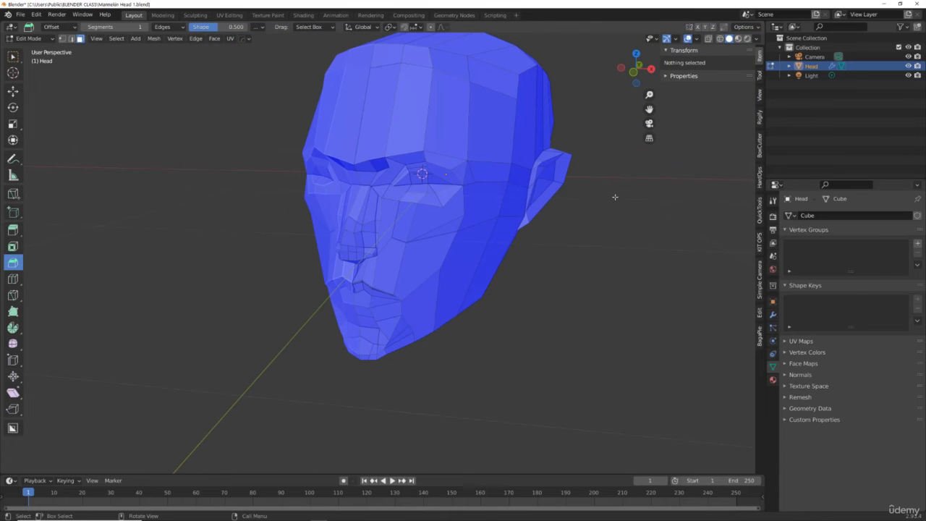
Step: Preview the head's face, split and vertex normals, set their display size to 0.17, and hide the normals again
left_click(696, 39)
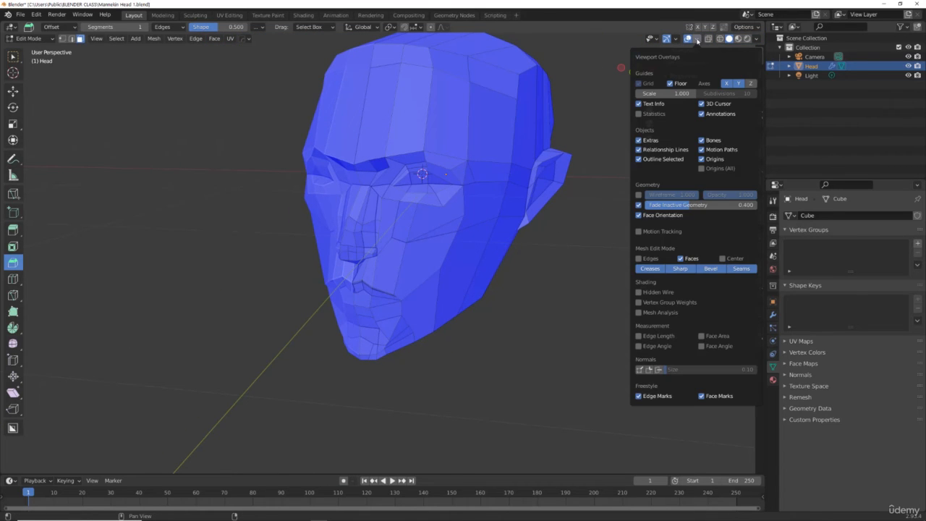
left_click(658, 370)
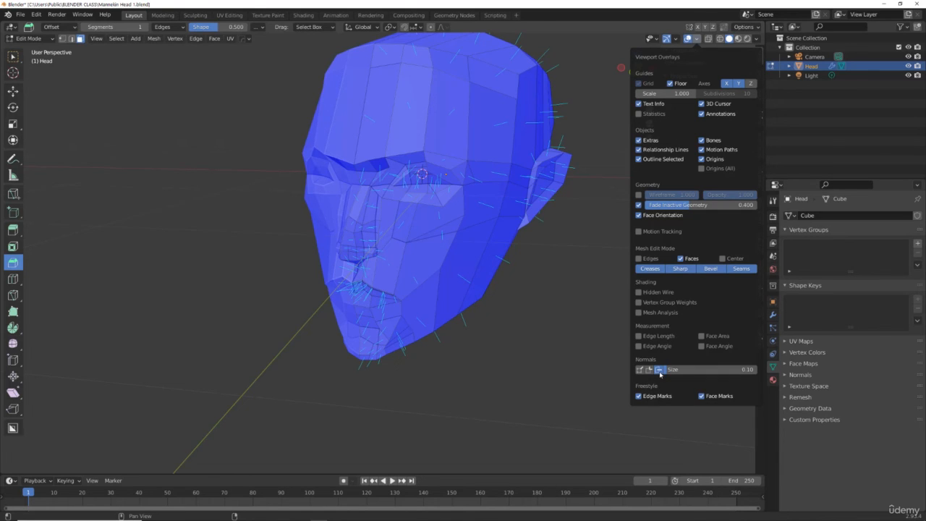
left_click(649, 370)
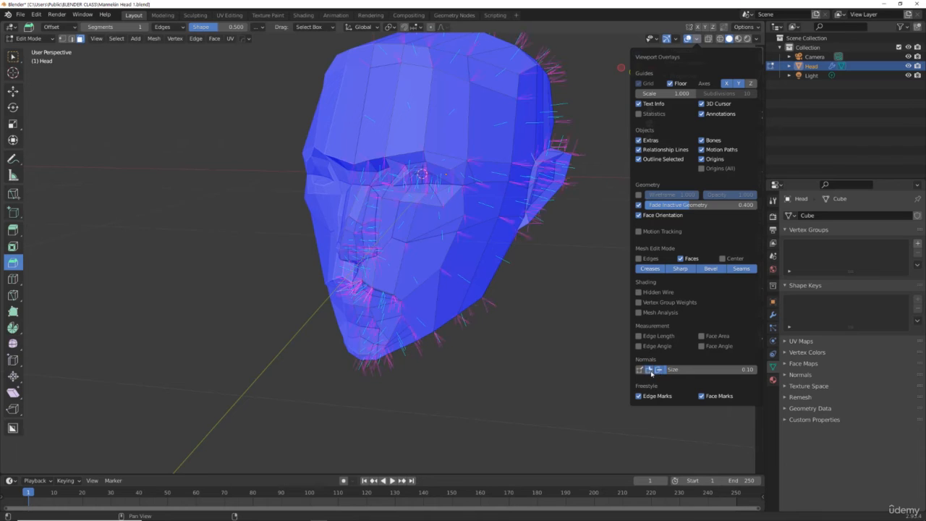
left_click(649, 370)
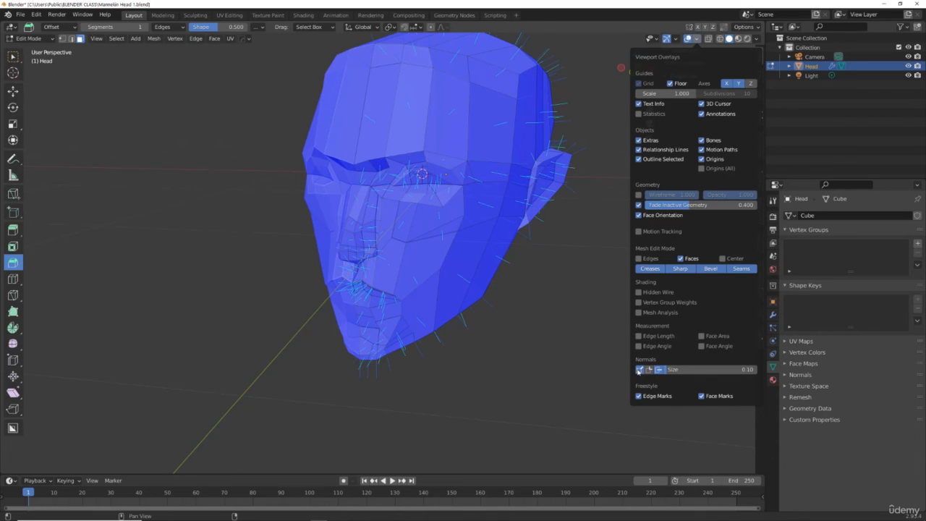
left_click(638, 371)
mouse_move(669, 371)
left_mouse_down()
mouse_move(689, 371)
mouse_move(667, 375)
left_mouse_up()
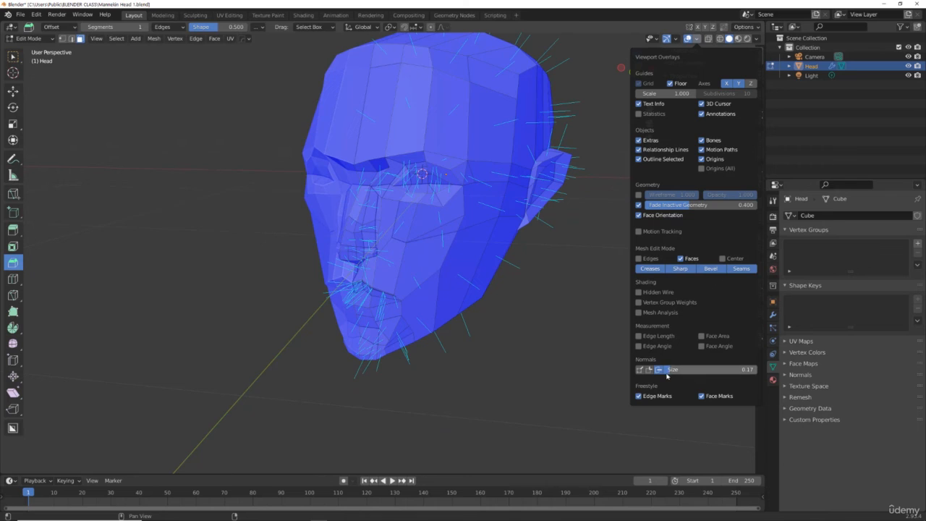
left_click(659, 369)
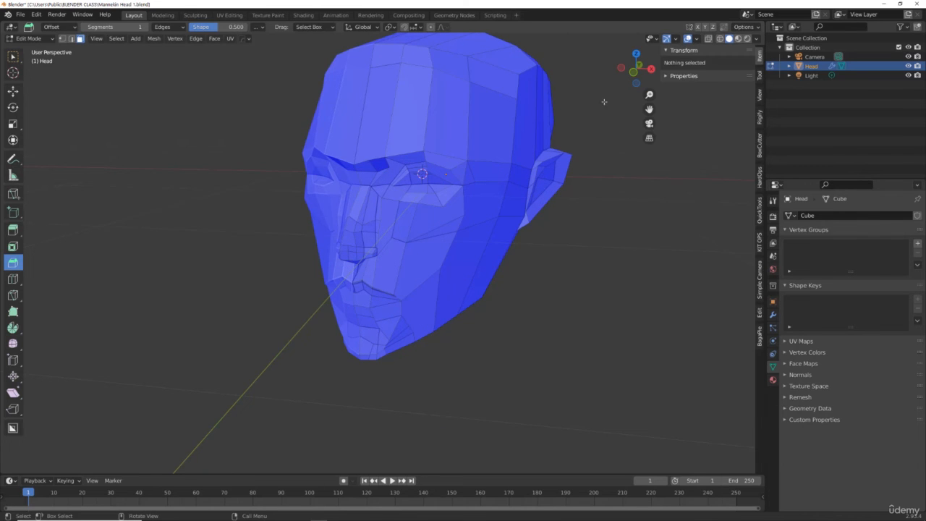
Step: View the face orientation colouring of the whole head from a higher front angle and open the viewport overlay settings
mouse_move(630, 69)
left_mouse_down()
mouse_move(613, 71)
mouse_move(642, 81)
left_mouse_up()
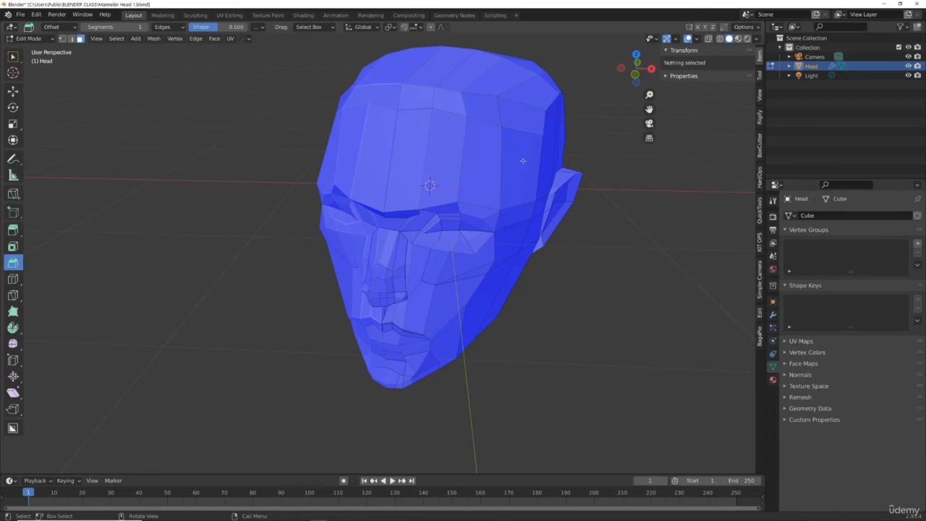
scroll(523, 161, "down", 3)
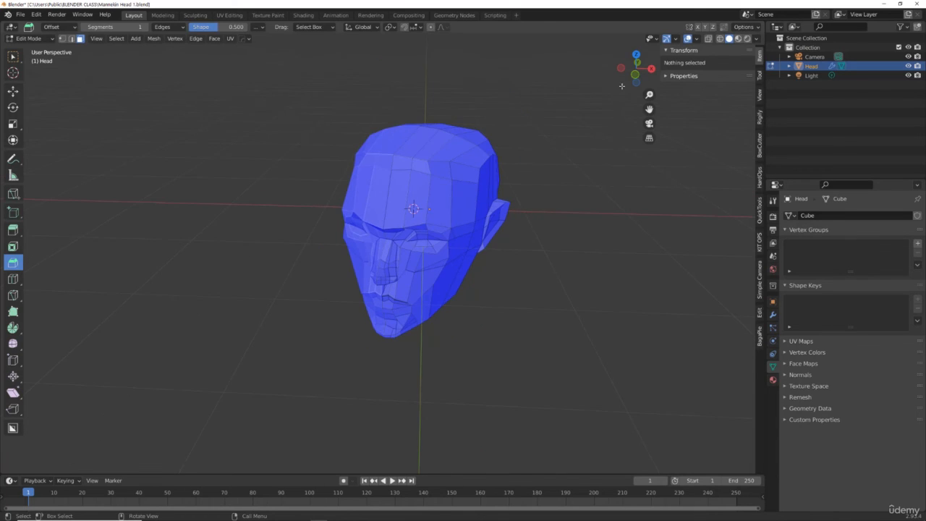
left_click(696, 38)
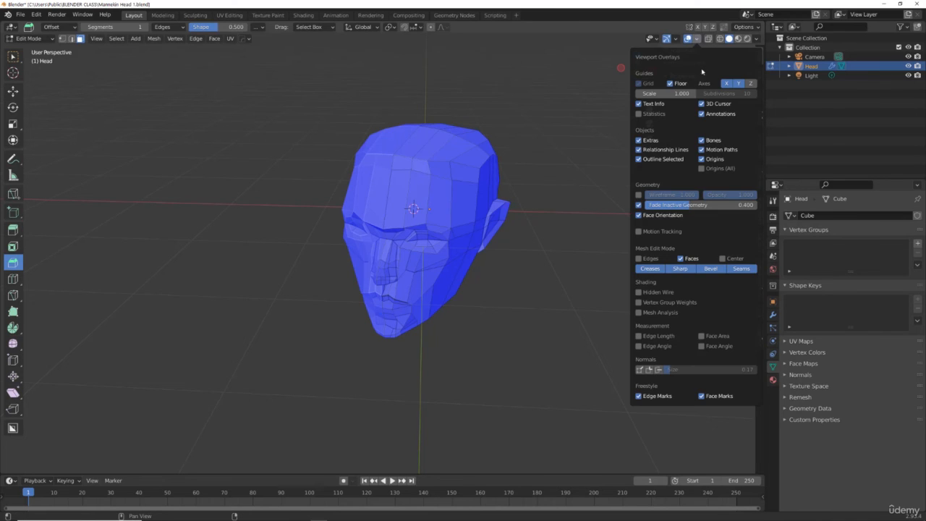